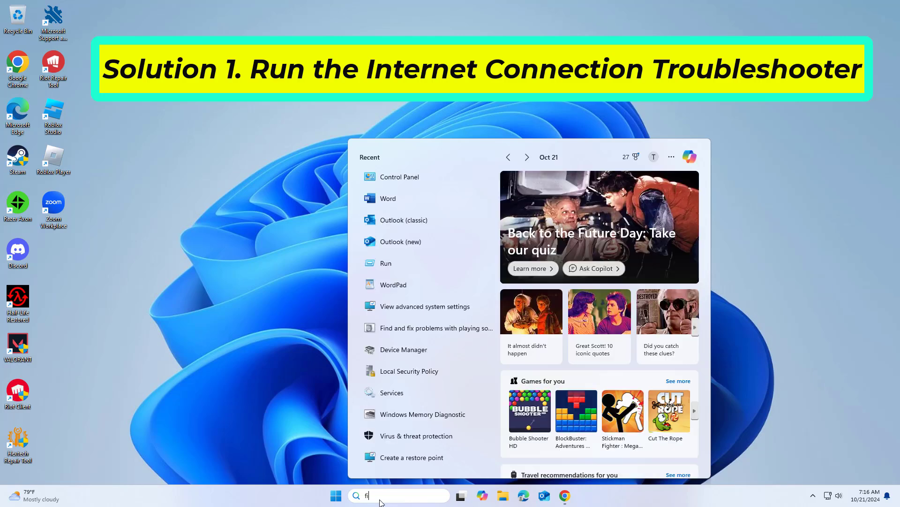
# Step: Find the network problem fixer by searching for "fix network", run its Internet connection troubleshooting, and close the troubleshooter
pyautogui.write('x netw')
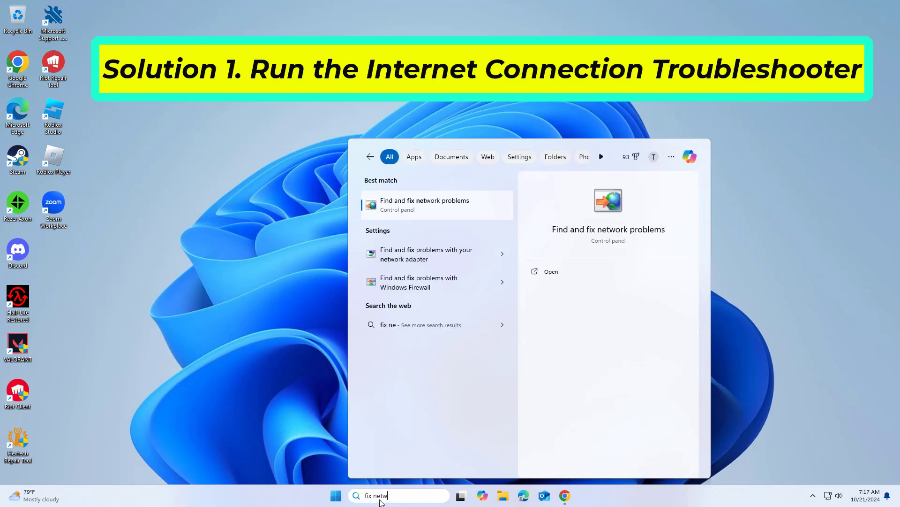
pyautogui.write('ork')
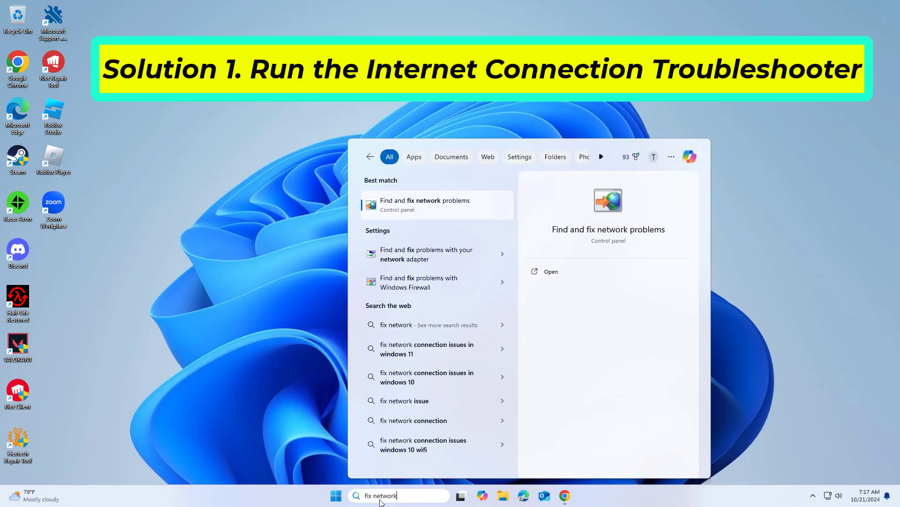
pyautogui.click(417, 202)
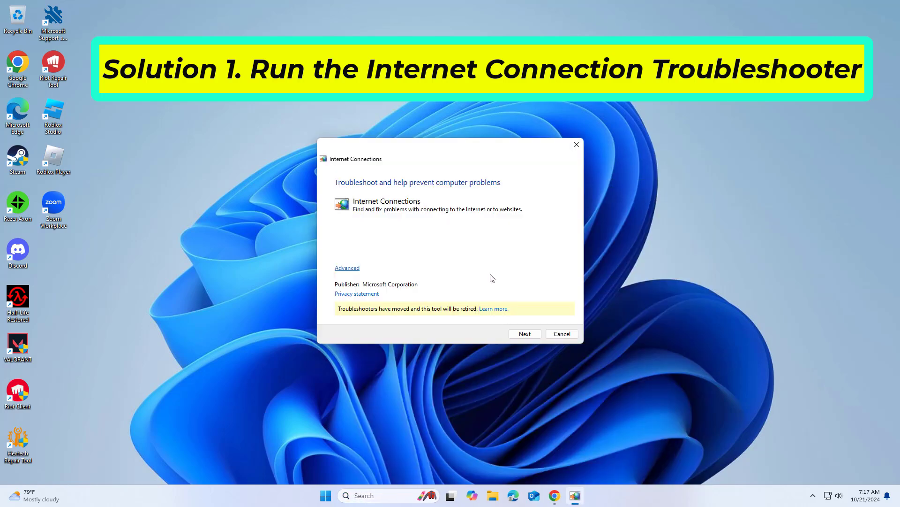
pyautogui.click(523, 334)
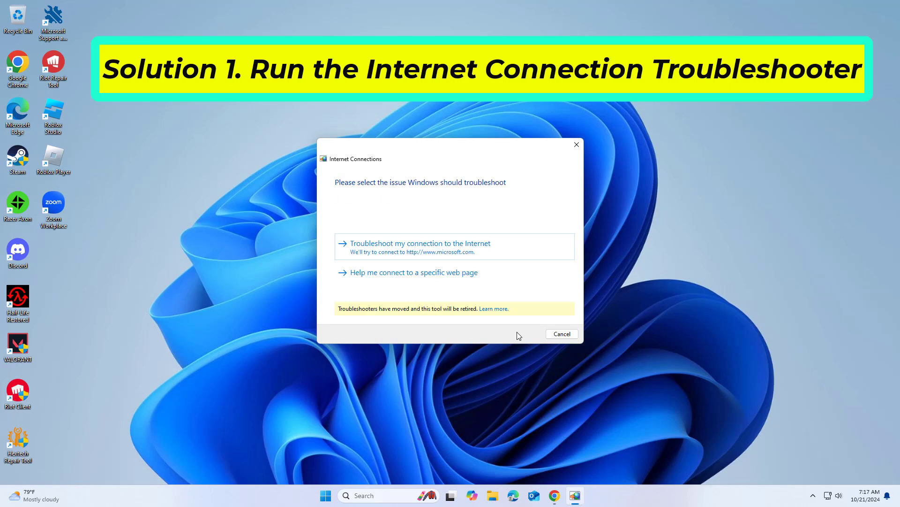
pyautogui.click(448, 244)
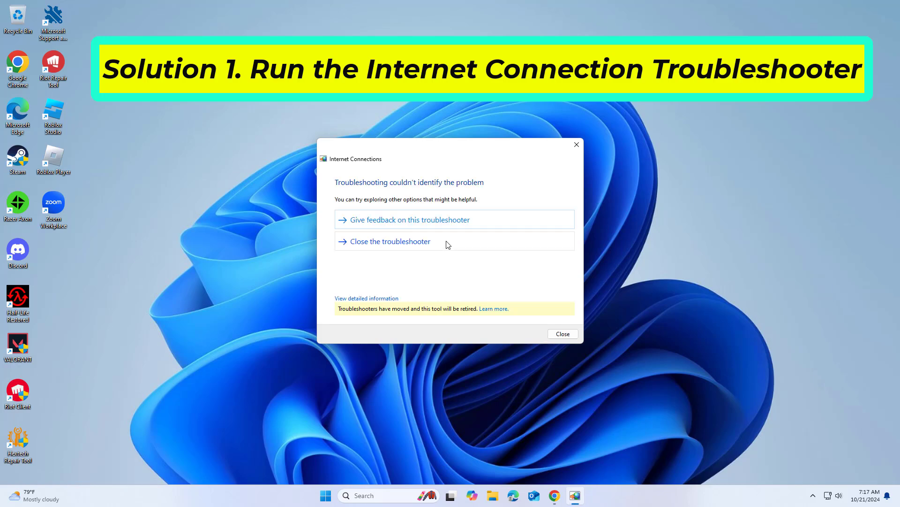
pyautogui.click(446, 240)
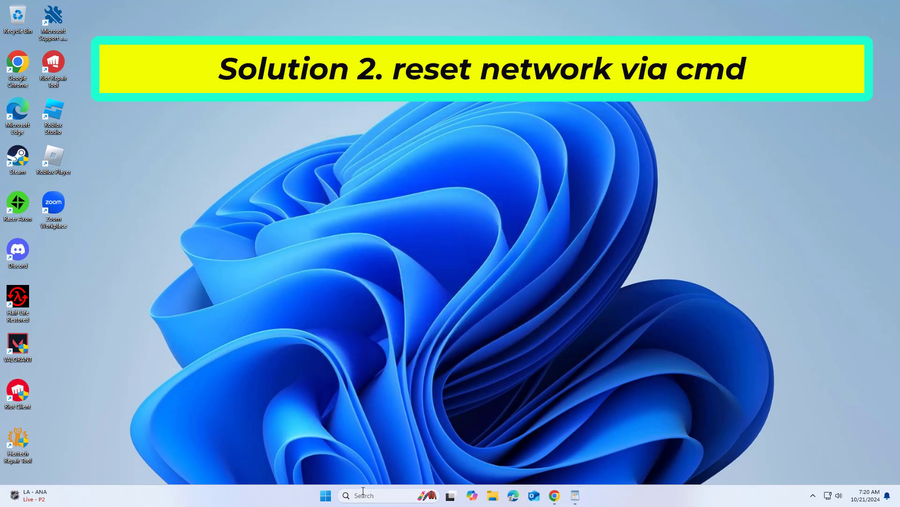
# Step: Search for cmd and open Command Prompt as administrator, approving the elevation request
pyautogui.click(363, 493)
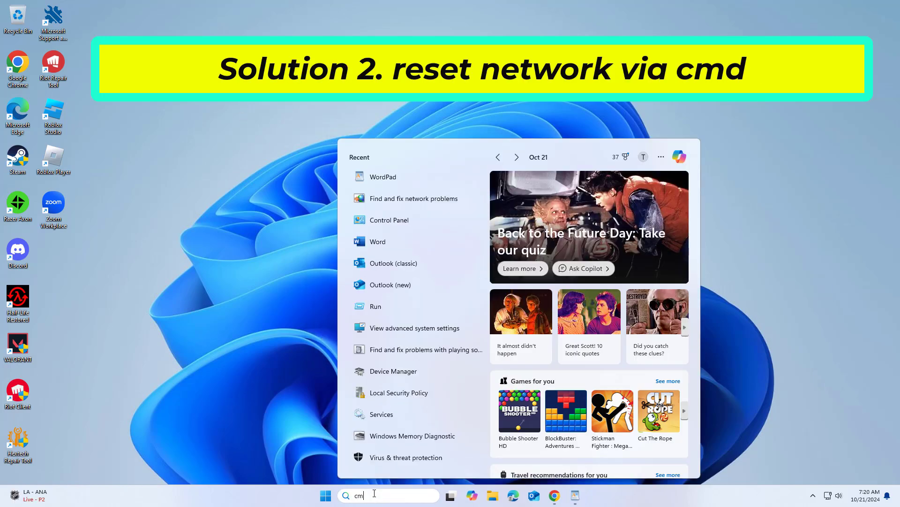
pyautogui.write('cmd')
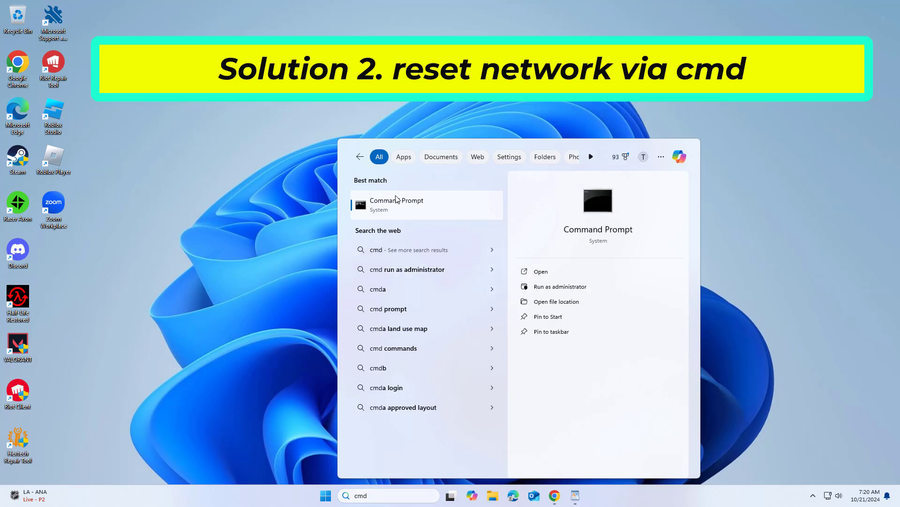
pyautogui.rightClick(397, 197)
pyautogui.click(449, 210)
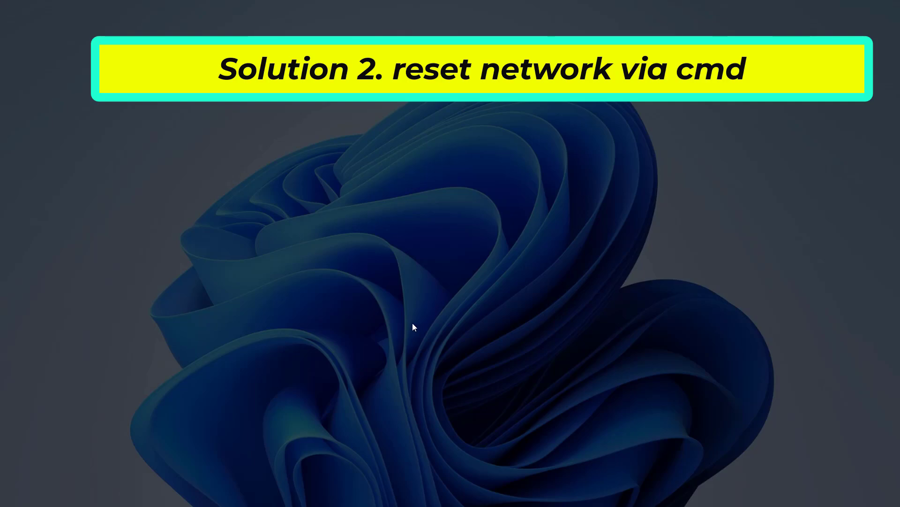
pyautogui.click(398, 324)
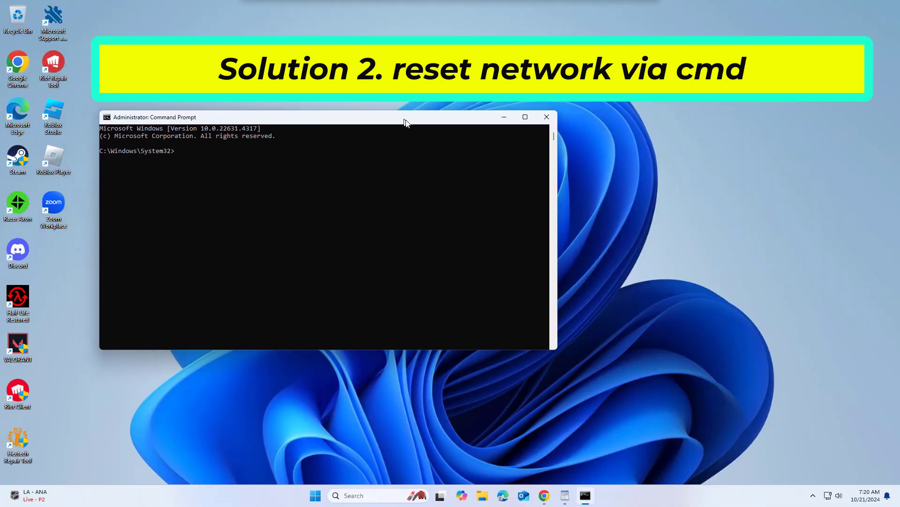
# Step: Switch to WordPad, place its command list beside Command Prompt, and copy netsh winsock reset into the prompt to run it
pyautogui.click(565, 496)
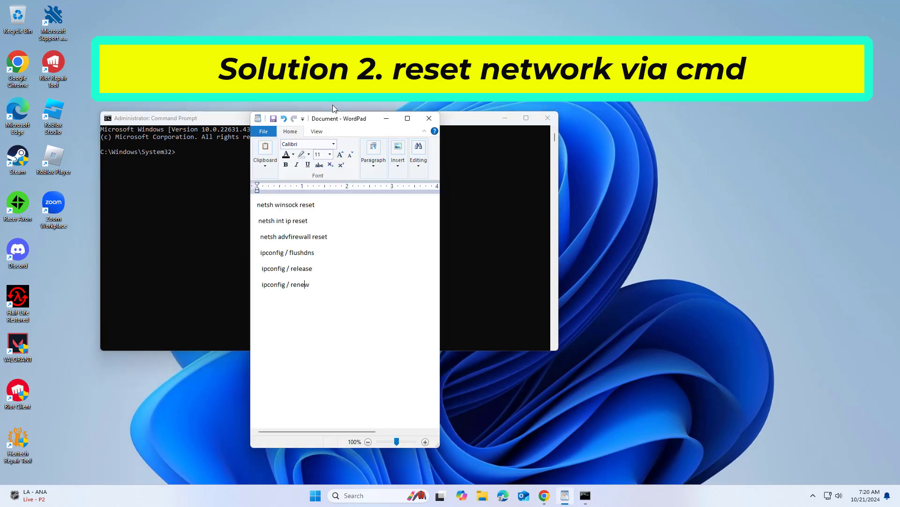
pyautogui.moveTo(343, 121); pyautogui.dragTo(567, 110)
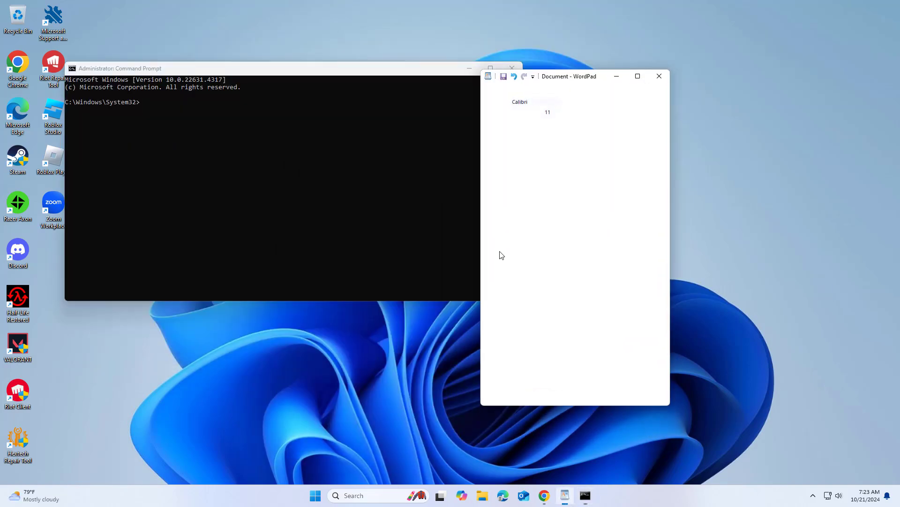
pyautogui.moveTo(547, 163); pyautogui.dragTo(487, 164)
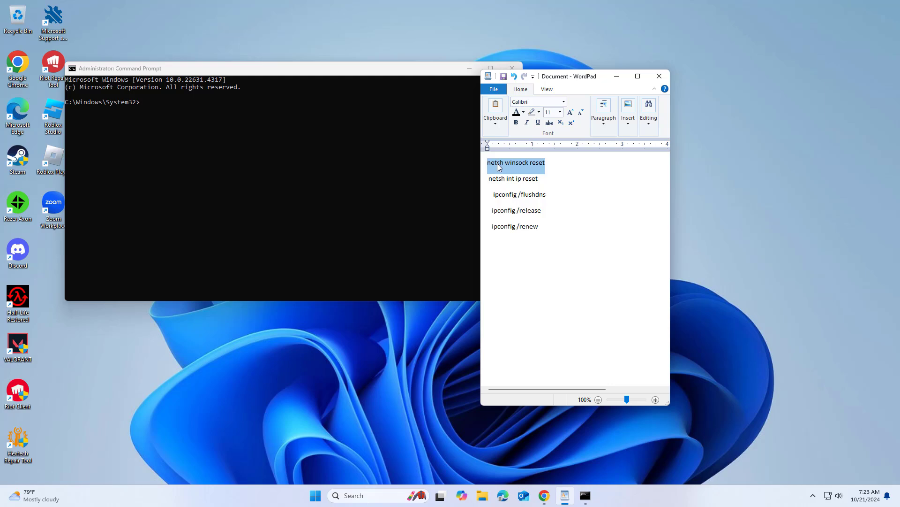
pyautogui.rightClick(498, 168)
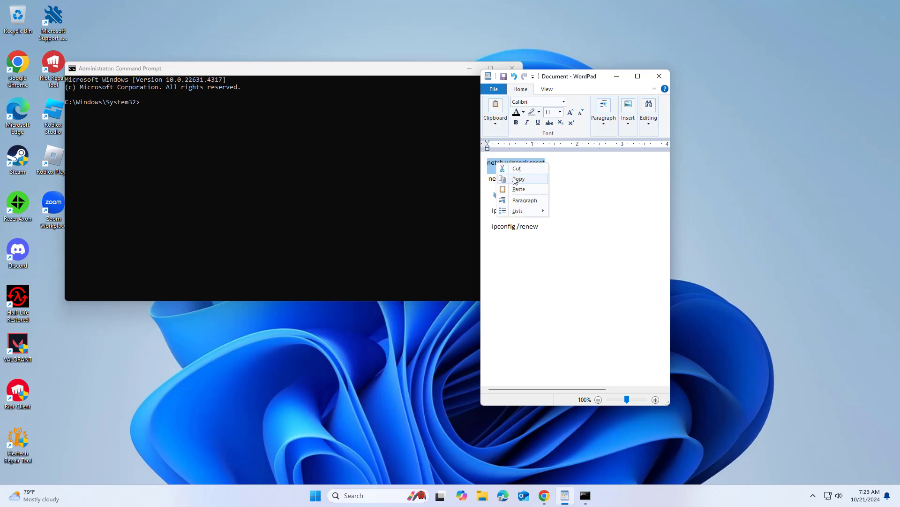
pyautogui.click(518, 179)
pyautogui.click(407, 62)
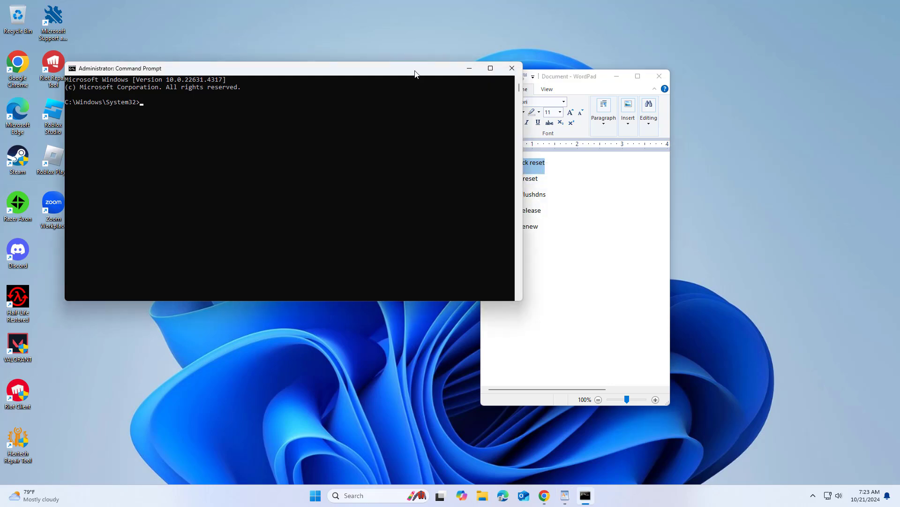
pyautogui.rightClick(414, 74)
pyautogui.moveTo(487, 144)
pyautogui.click(510, 165)
pyautogui.press('Return')
# Step: Copy netsh int ip reset from the WordPad list and run it in Command Prompt
pyautogui.hotkey('alt', 'Tab')
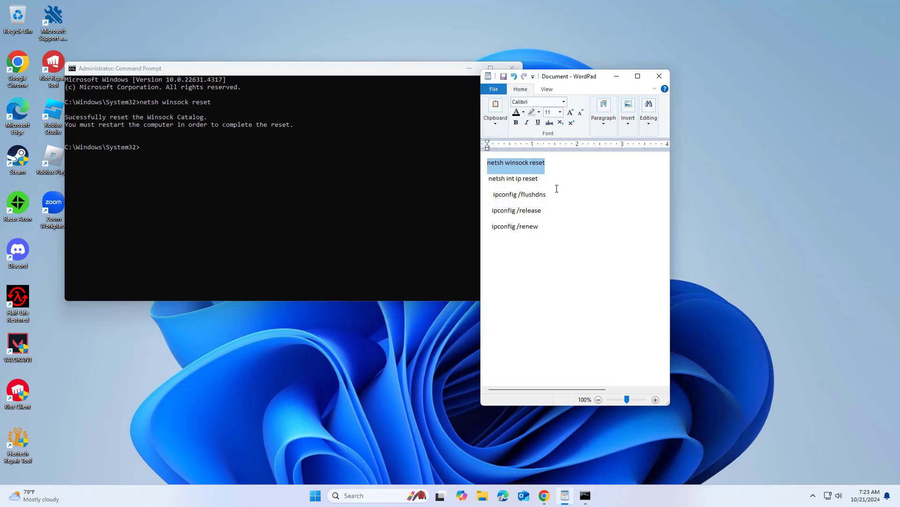
pyautogui.moveTo(541, 181); pyautogui.dragTo(491, 181)
pyautogui.rightClick(506, 182)
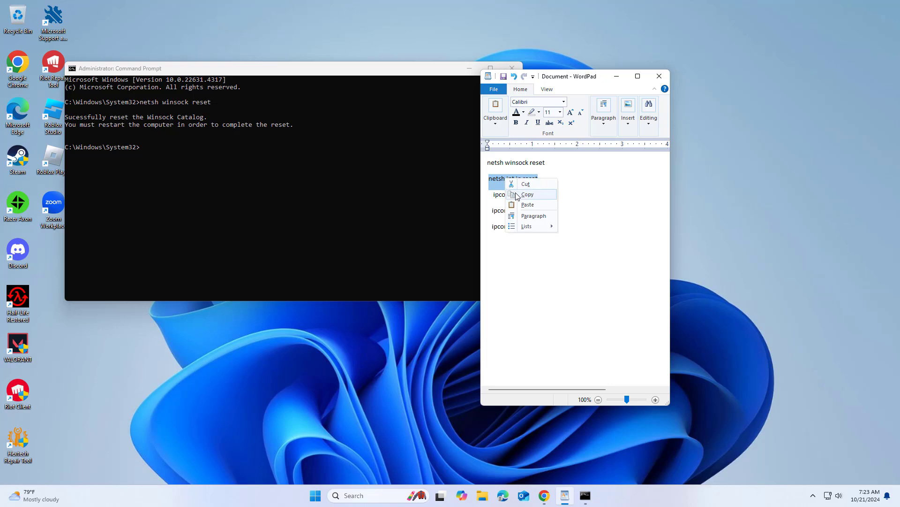
pyautogui.click(518, 195)
pyautogui.click(398, 72)
pyautogui.rightClick(398, 72)
pyautogui.moveTo(430, 149)
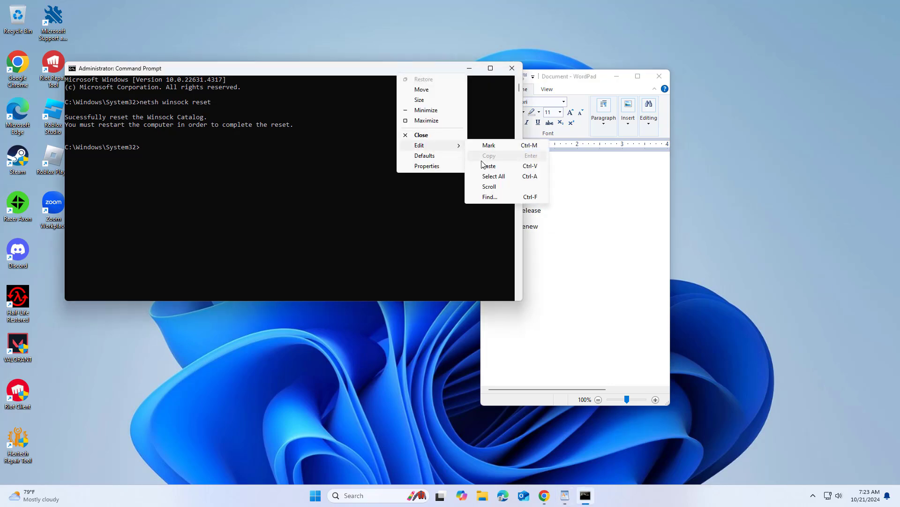
pyautogui.click(483, 165)
pyautogui.press('Return')
# Step: Copy ipconfig /flushdns from the WordPad list and run it in Command Prompt
pyautogui.hotkey('alt', 'Tab')
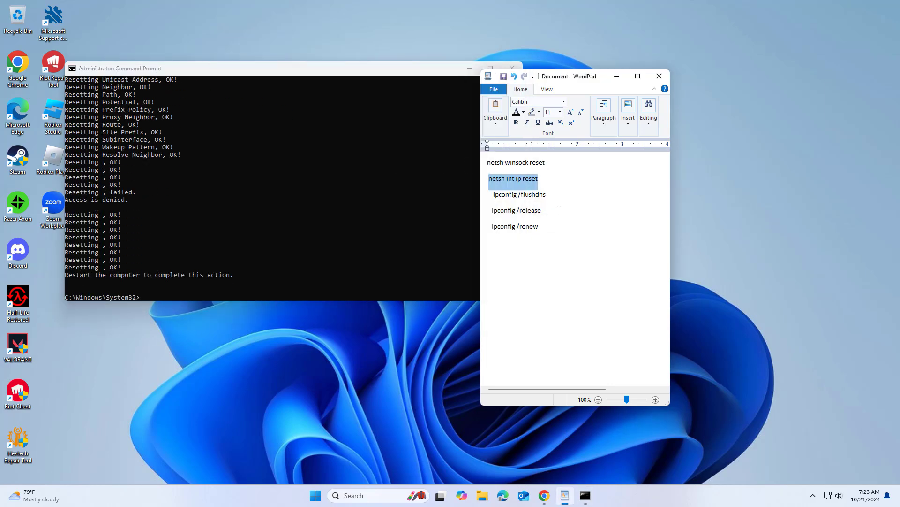
pyautogui.moveTo(557, 195); pyautogui.dragTo(493, 196)
pyautogui.rightClick(508, 194)
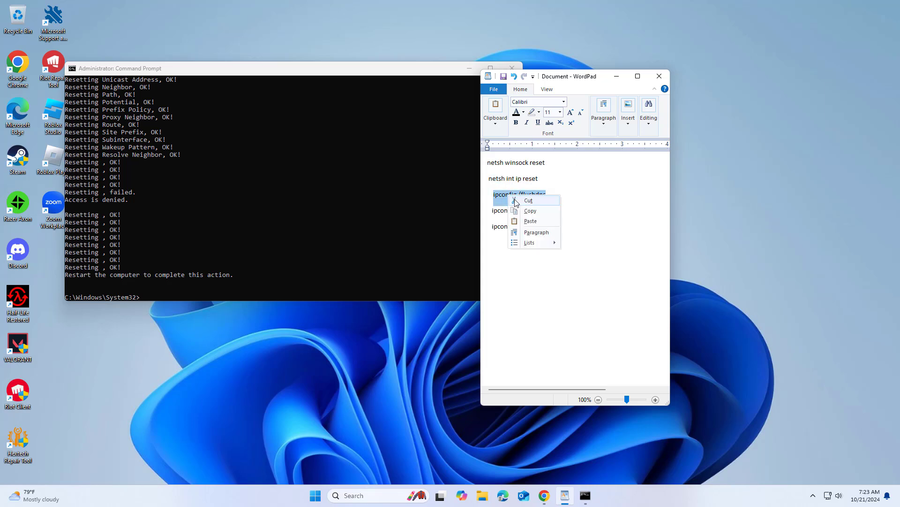
pyautogui.click(530, 211)
pyautogui.rightClick(405, 73)
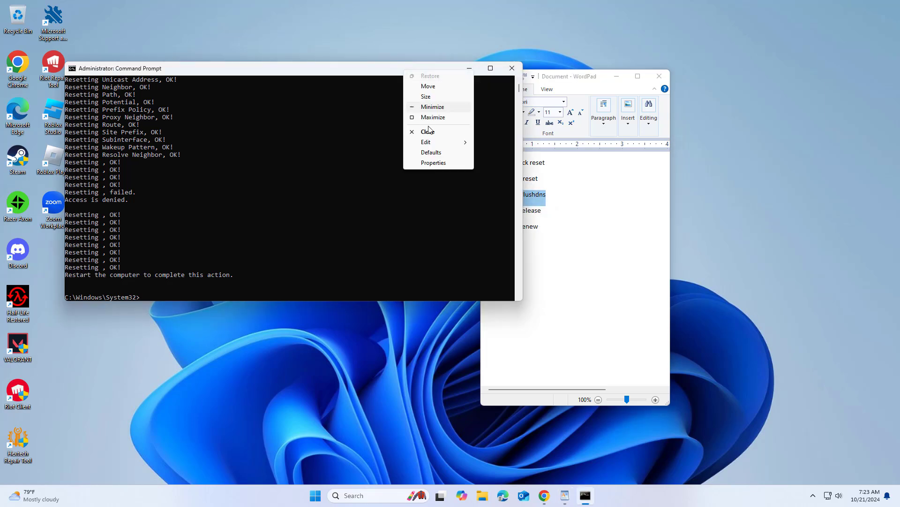
pyautogui.moveTo(426, 139)
pyautogui.click(497, 162)
pyautogui.press('Return')
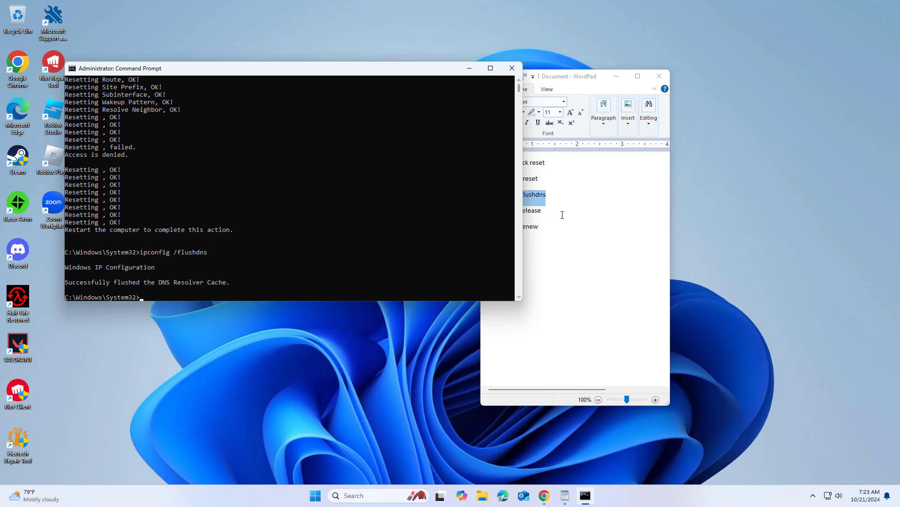
# Step: Copy ipconfig /release from the WordPad list and run it in Command Prompt
pyautogui.click(561, 215)
pyautogui.moveTo(561, 215); pyautogui.dragTo(513, 215)
pyautogui.rightClick(513, 215)
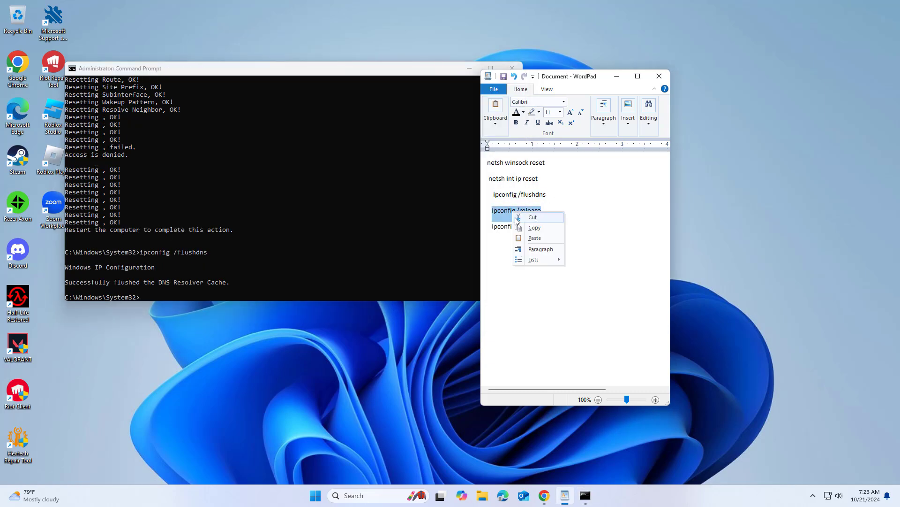
pyautogui.click(531, 227)
pyautogui.click(428, 74)
pyautogui.rightClick(428, 74)
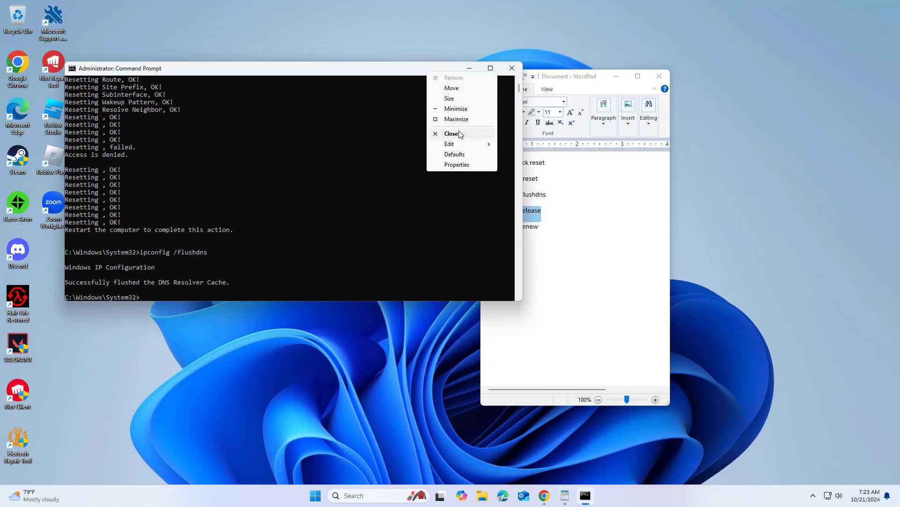
pyautogui.moveTo(488, 140)
pyautogui.click(505, 164)
pyautogui.press('Return')
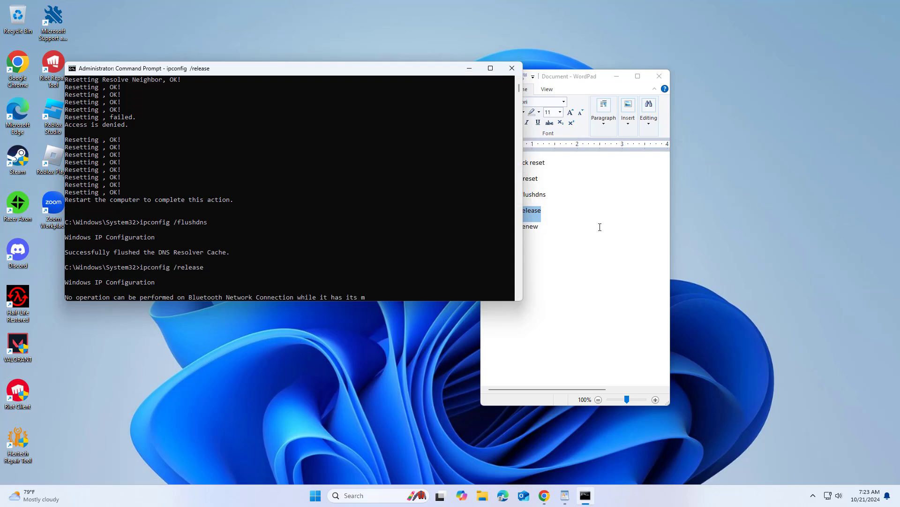
# Step: Copy the ipconfig /renew command from the WordPad list and return to Command Prompt
pyautogui.click(597, 241)
pyautogui.tripleClick(518, 227)
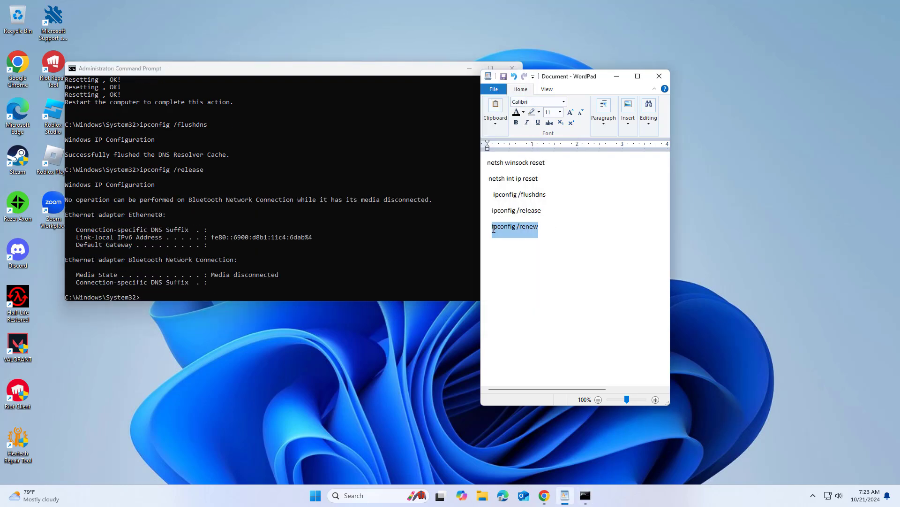
pyautogui.rightClick(518, 227)
pyautogui.click(533, 245)
pyautogui.click(422, 68)
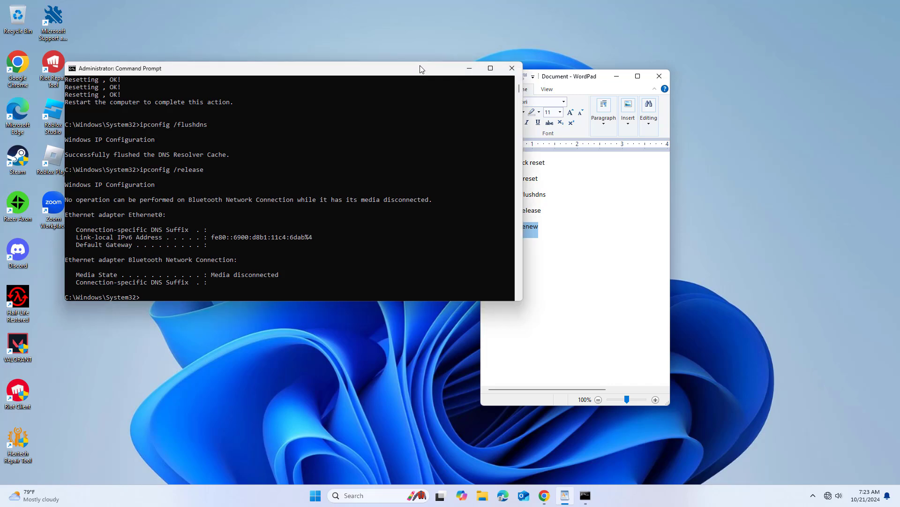
# Step: Dismiss the Windows Firewall request about Google Chrome and close the Command Prompt properties dialog without changes
pyautogui.rightClick(422, 68)
pyautogui.moveTo(446, 140)
pyautogui.click(488, 159)
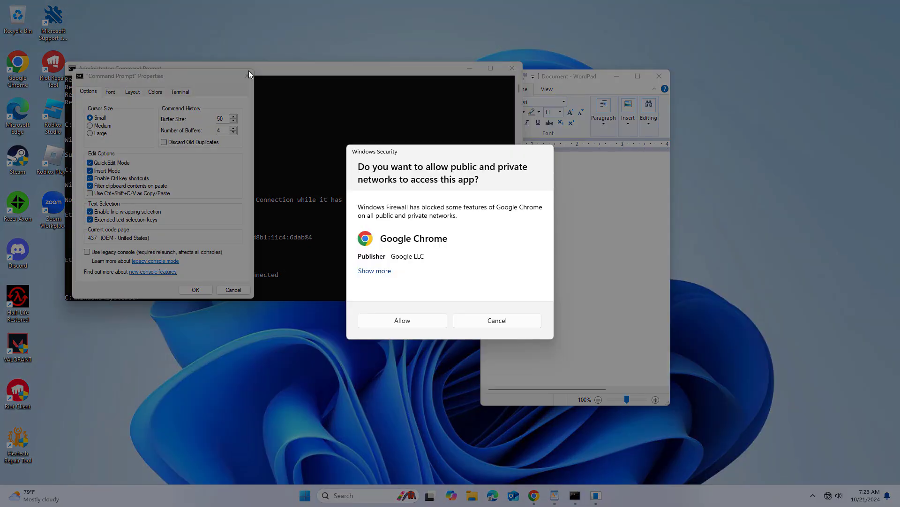
pyautogui.click(442, 321)
pyautogui.click(466, 321)
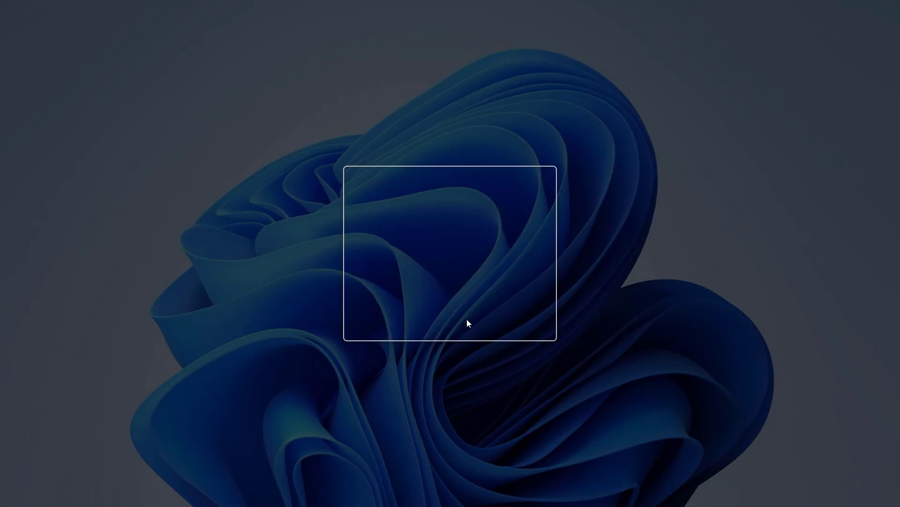
pyautogui.click(497, 320)
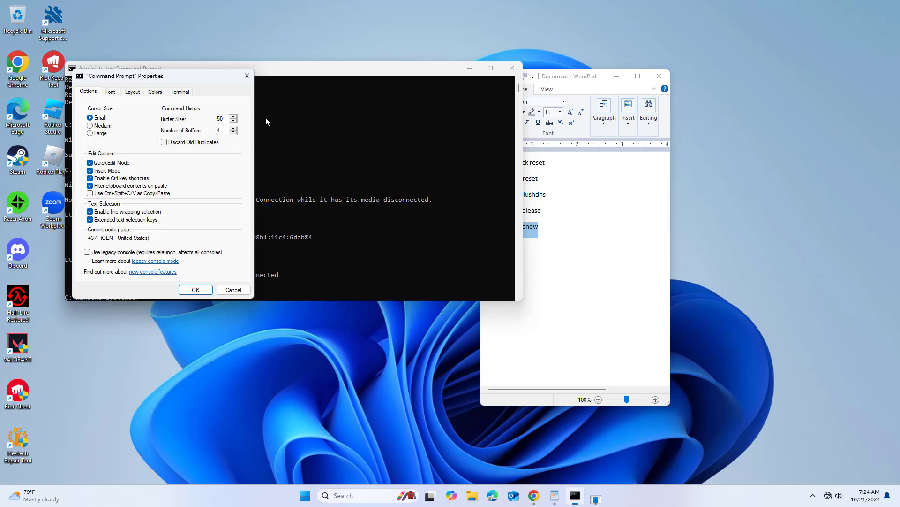
pyautogui.click(247, 75)
# Step: Paste the copied ipconfig /renew command into Command Prompt and run it
pyautogui.rightClick(391, 74)
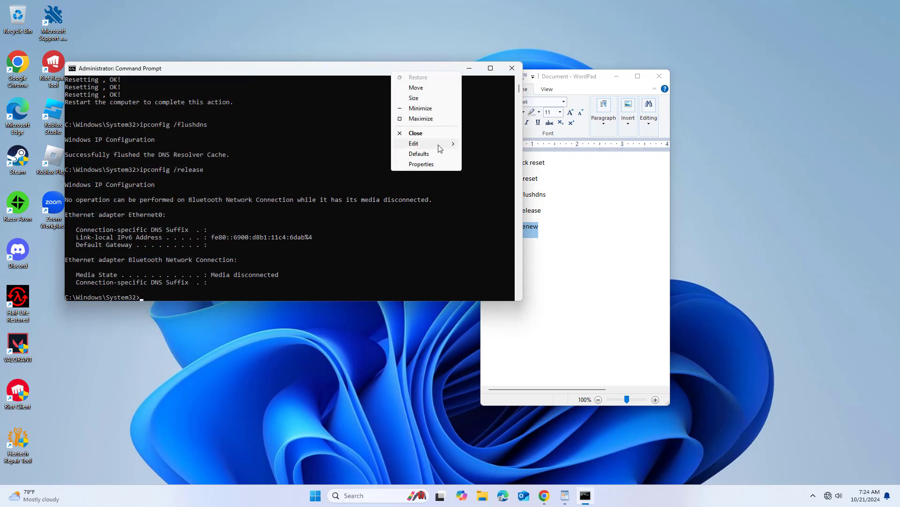
pyautogui.moveTo(438, 144)
pyautogui.click(499, 165)
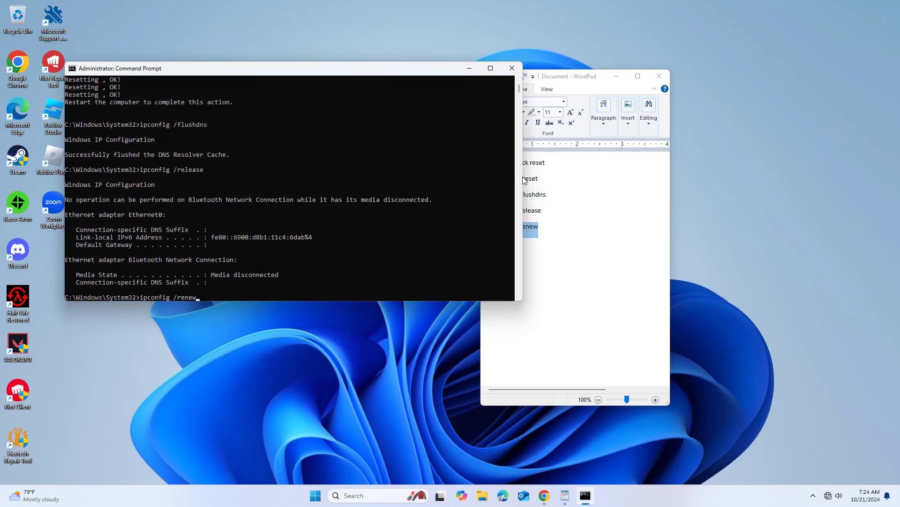
pyautogui.press('Return')
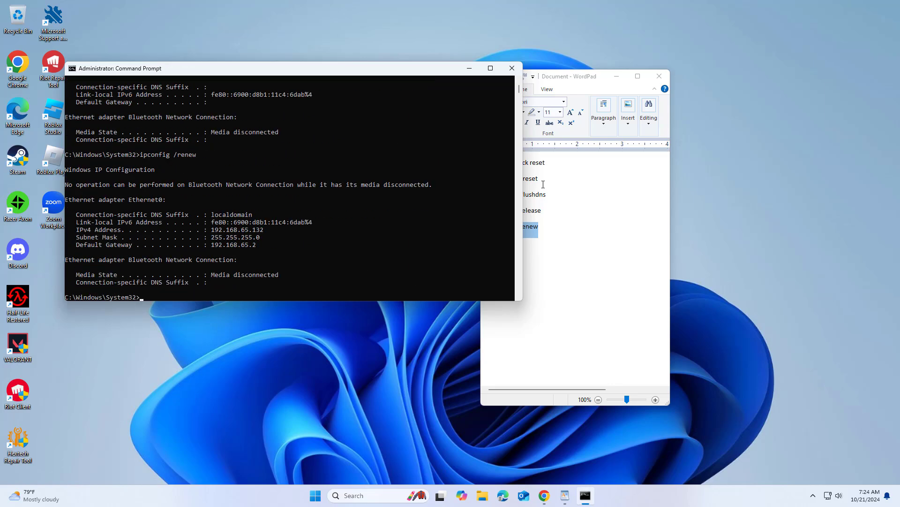
# Step: Close Command Prompt and the WordPad document with the command list
pyautogui.click(513, 68)
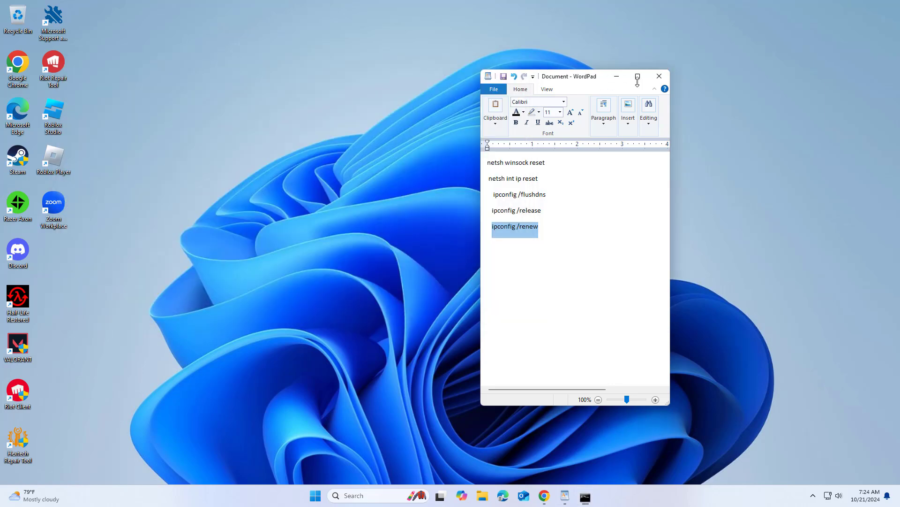
pyautogui.click(659, 76)
pyautogui.click(604, 246)
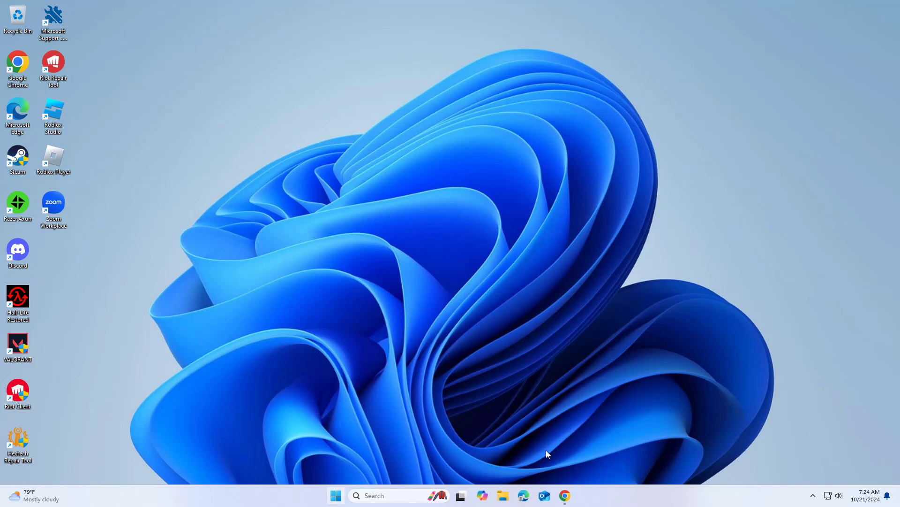
# Step: Bring up the computer's power options from Start
pyautogui.press('super')
pyautogui.click(566, 463)
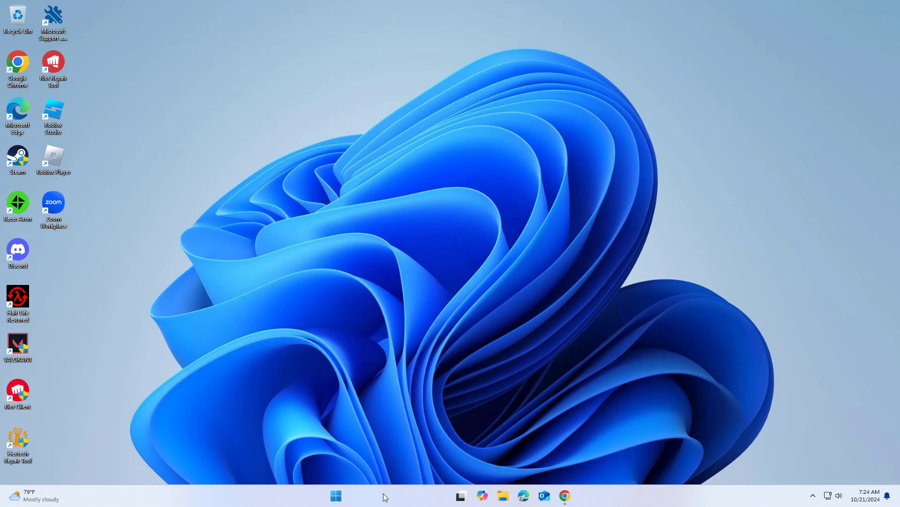
# Step: Search Windows for "control" and open Control Panel
pyautogui.click(385, 495)
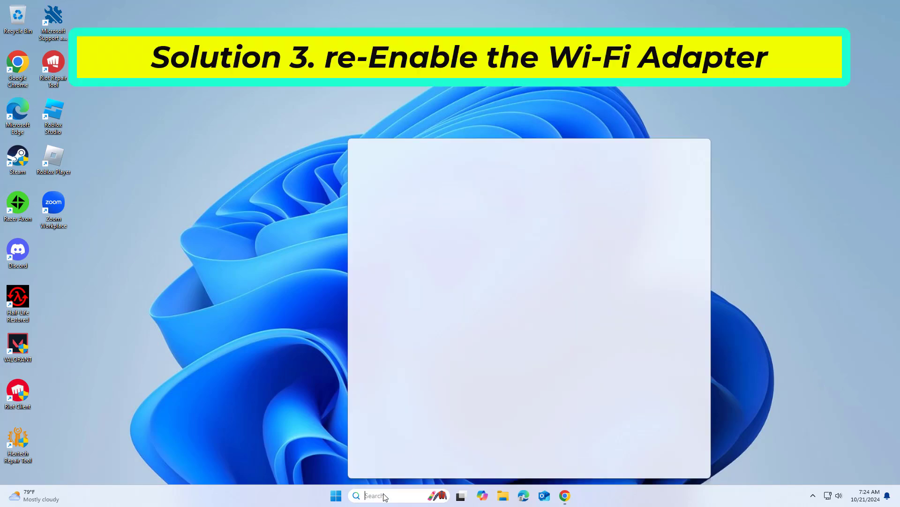
pyautogui.write('contr')
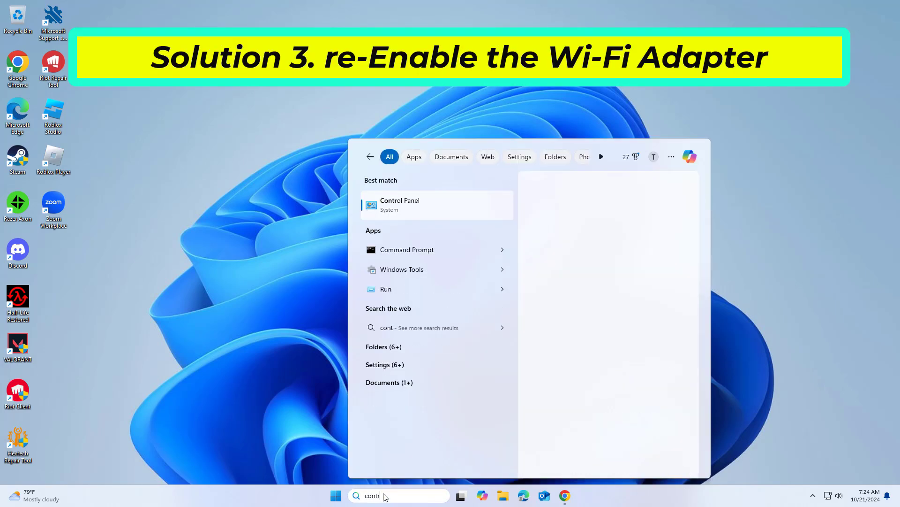
pyautogui.write('ol')
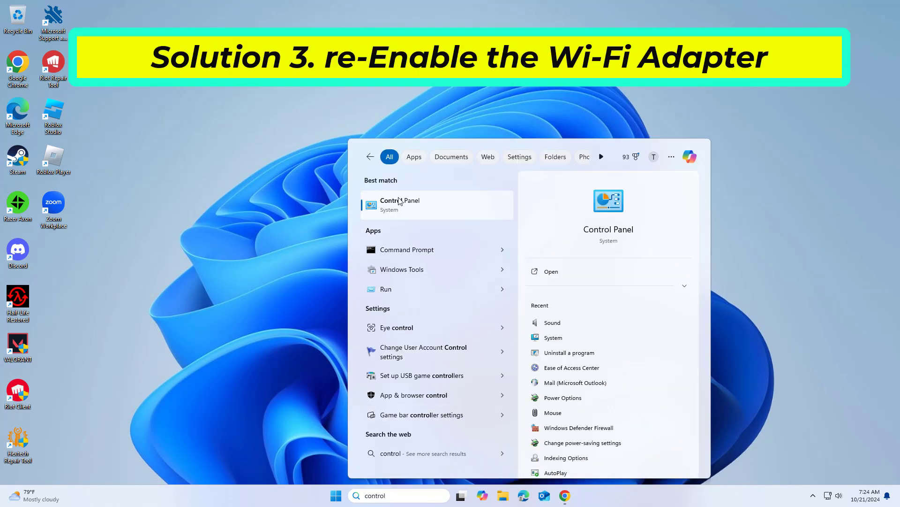
pyautogui.click(400, 200)
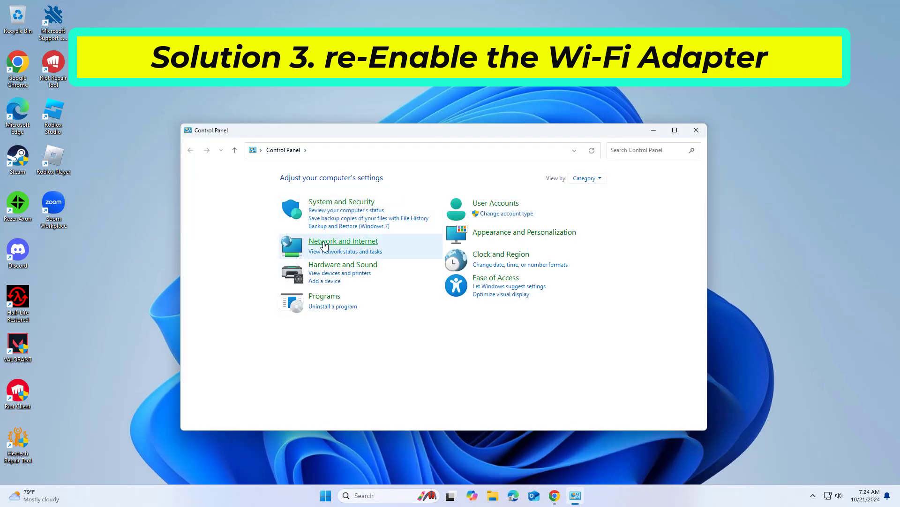
# Step: Open the adapter settings of the Network and Sharing Center to list the network connections
pyautogui.click(343, 242)
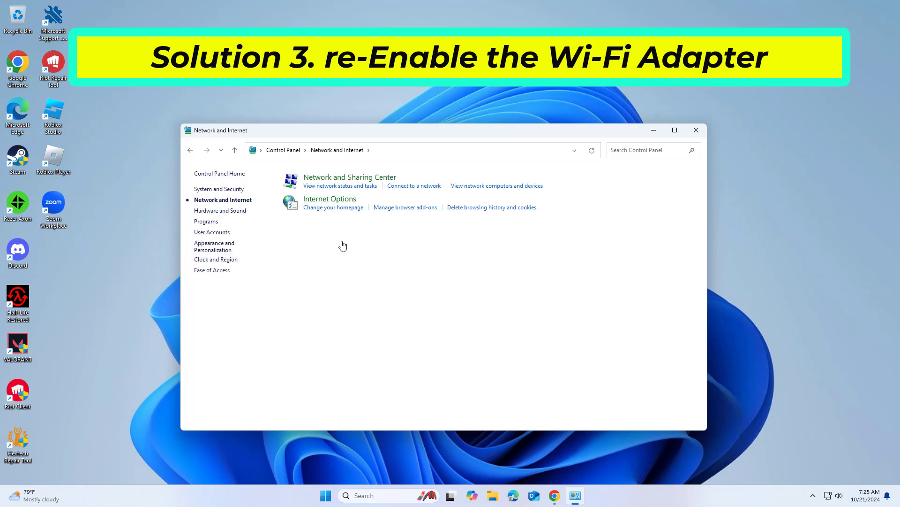
pyautogui.click(348, 181)
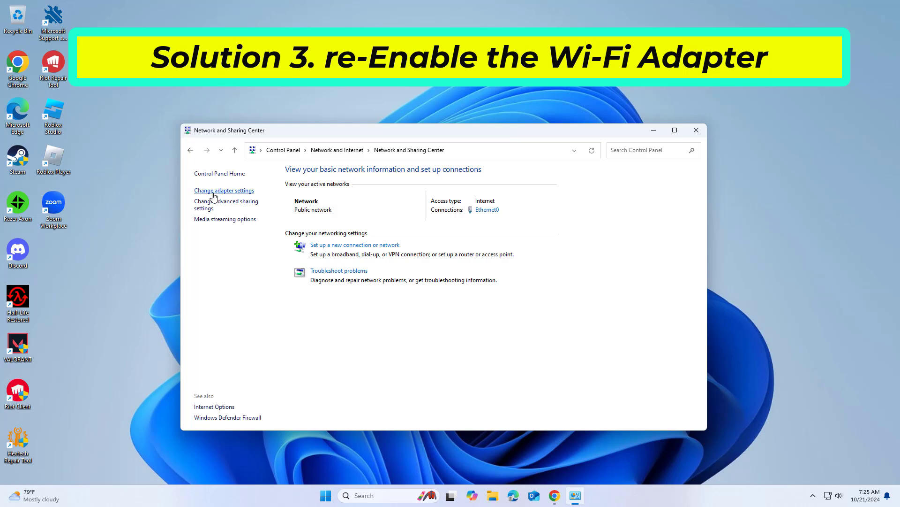
pyautogui.click(232, 191)
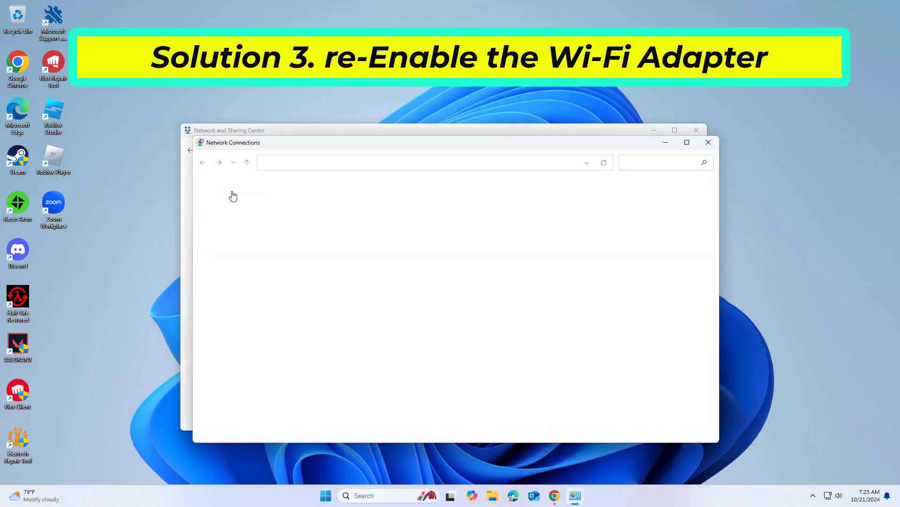
# Step: Disable the Ethernet0 network adapter and approve the User Account Control request
pyautogui.click(357, 207)
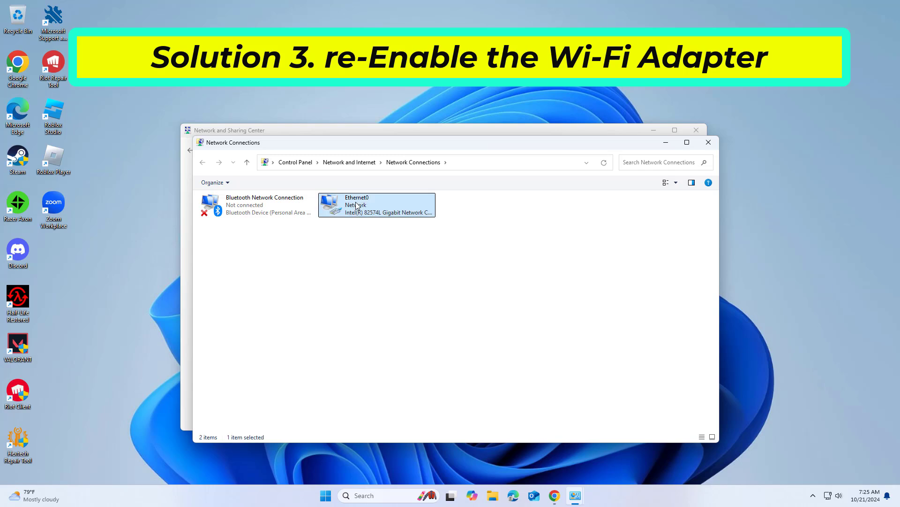
pyautogui.rightClick(358, 202)
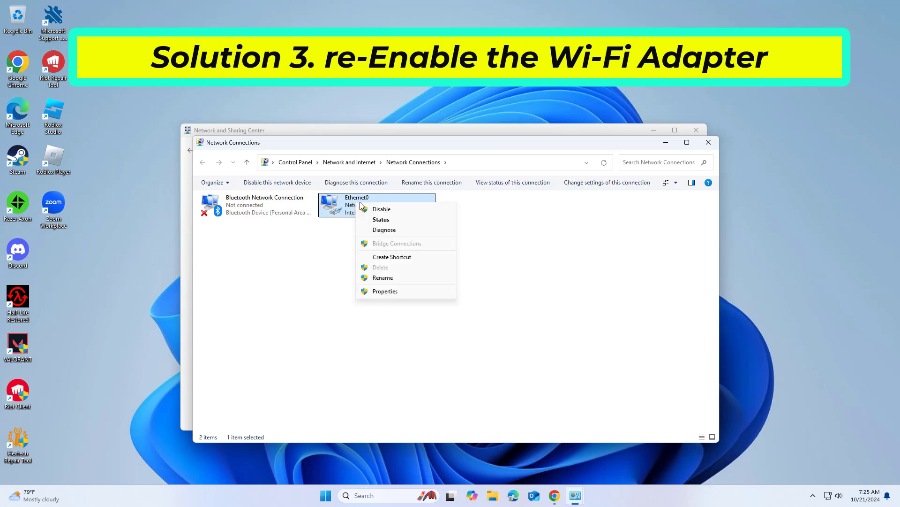
pyautogui.click(388, 209)
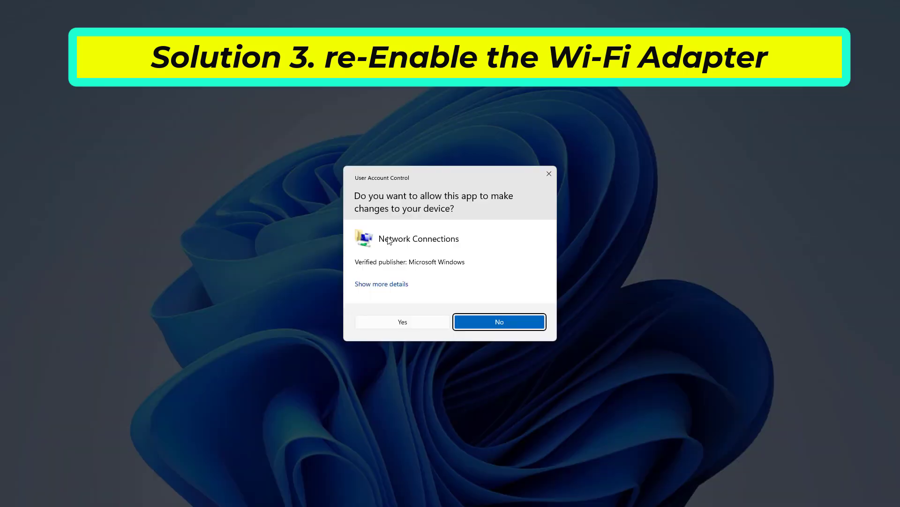
pyautogui.click(402, 320)
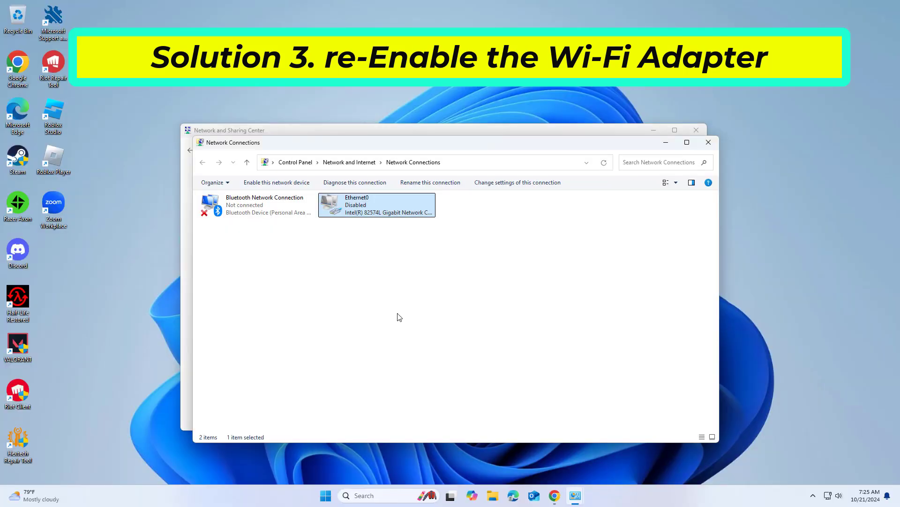
# Step: Enable the Ethernet0 adapter again with administrator approval, and close both network windows
pyautogui.click(382, 293)
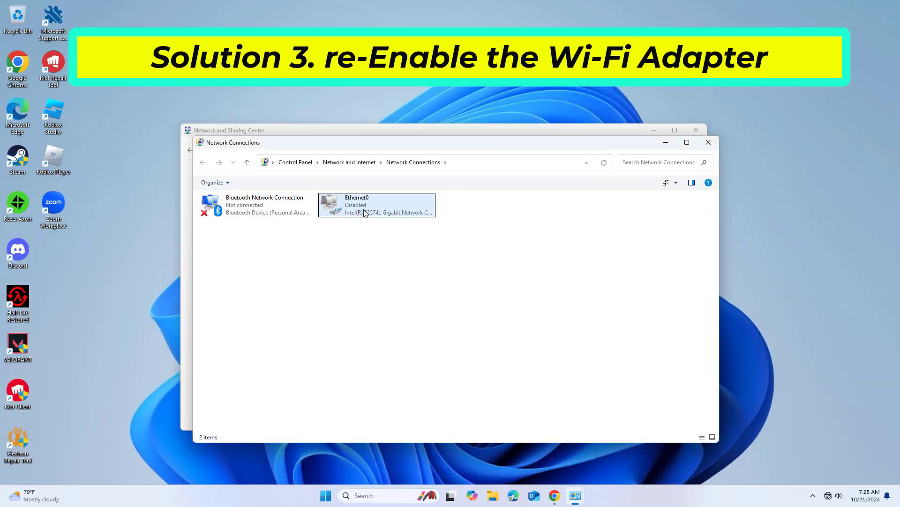
pyautogui.rightClick(364, 210)
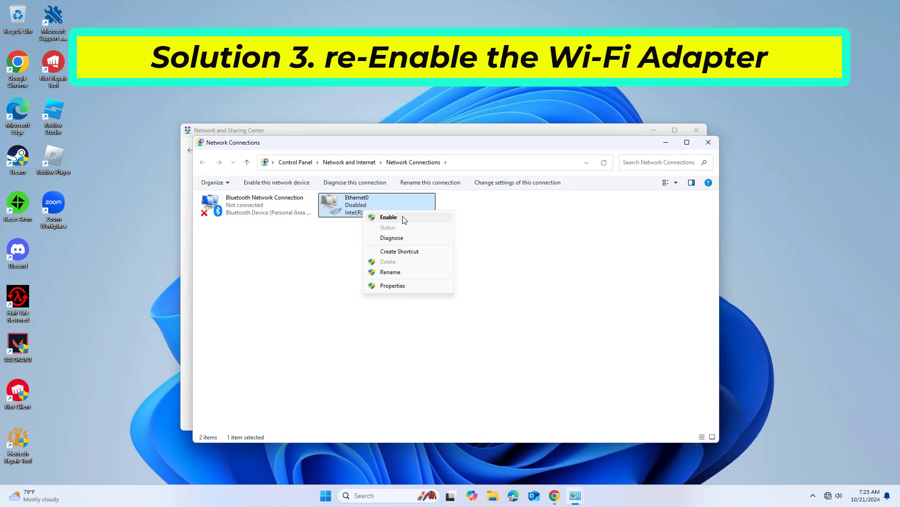
pyautogui.click(390, 217)
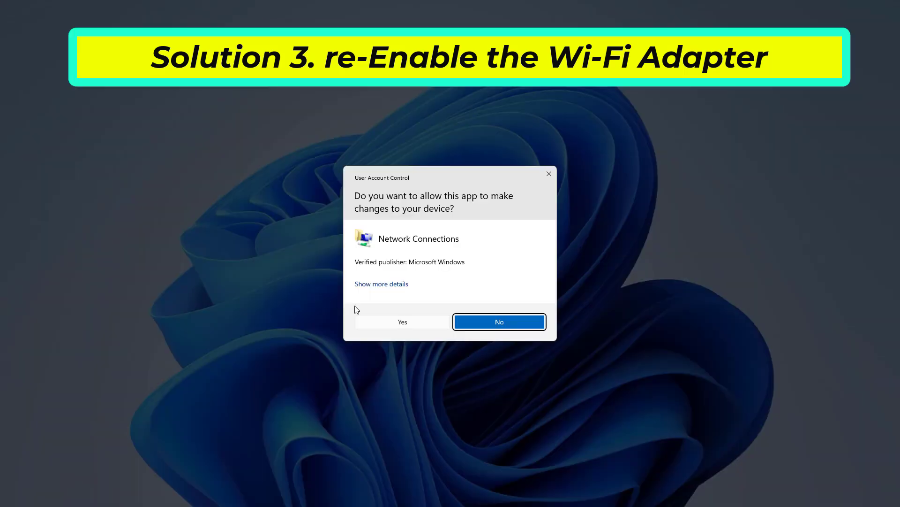
pyautogui.click(396, 322)
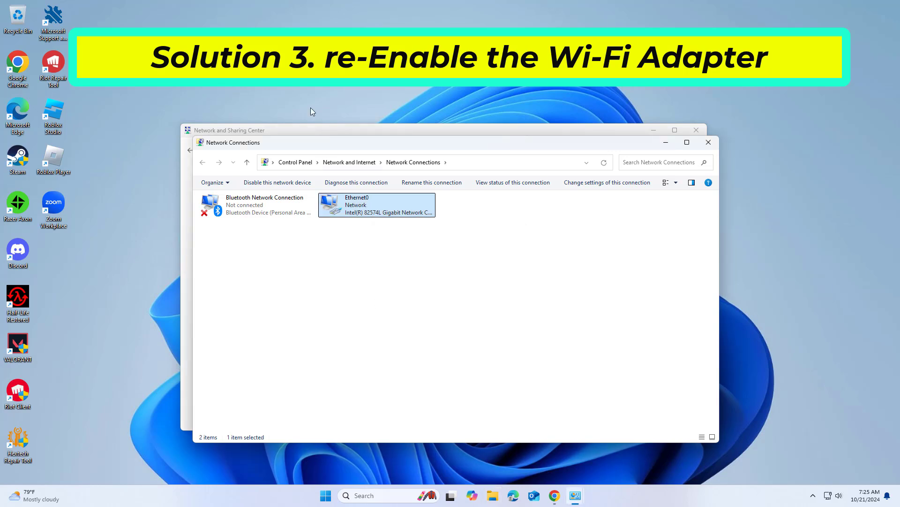
pyautogui.click(703, 143)
pyautogui.click(697, 130)
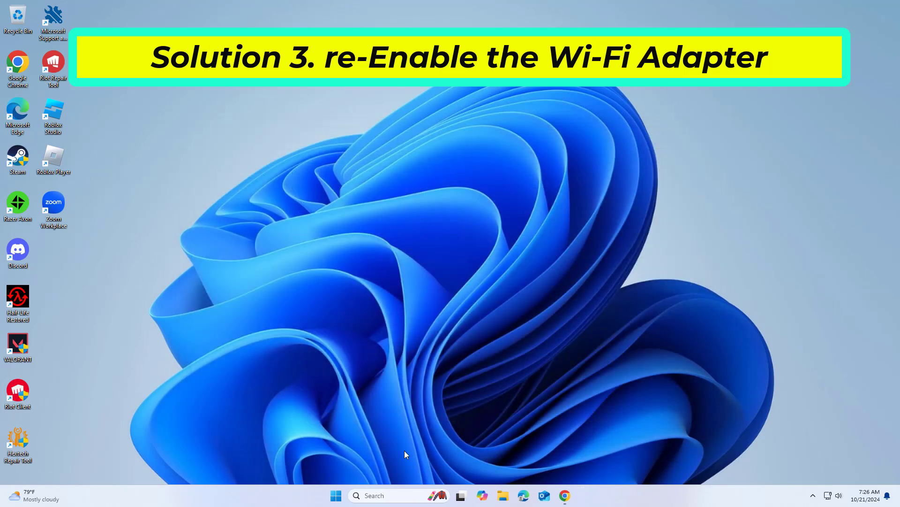
# Step: Search Windows for Device Manager and open it, approving the User Account Control request
pyautogui.click(392, 496)
pyautogui.write('d')
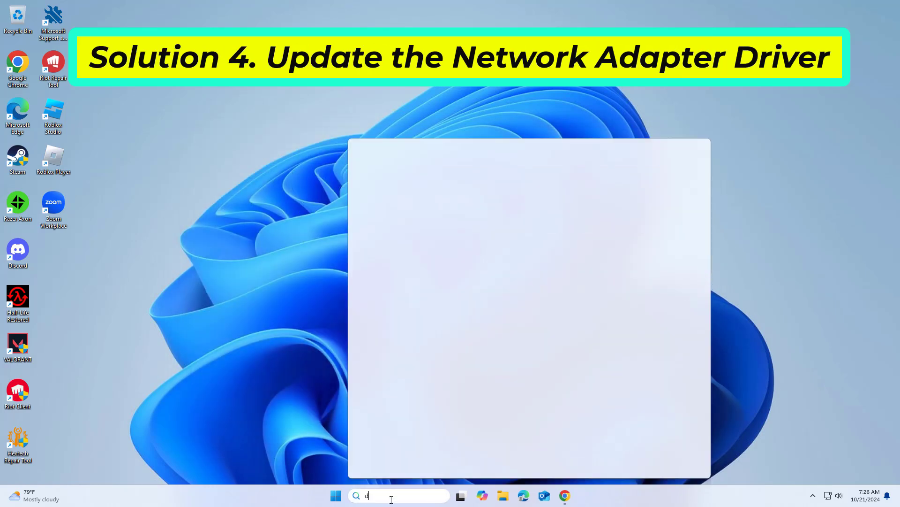
pyautogui.write('ev')
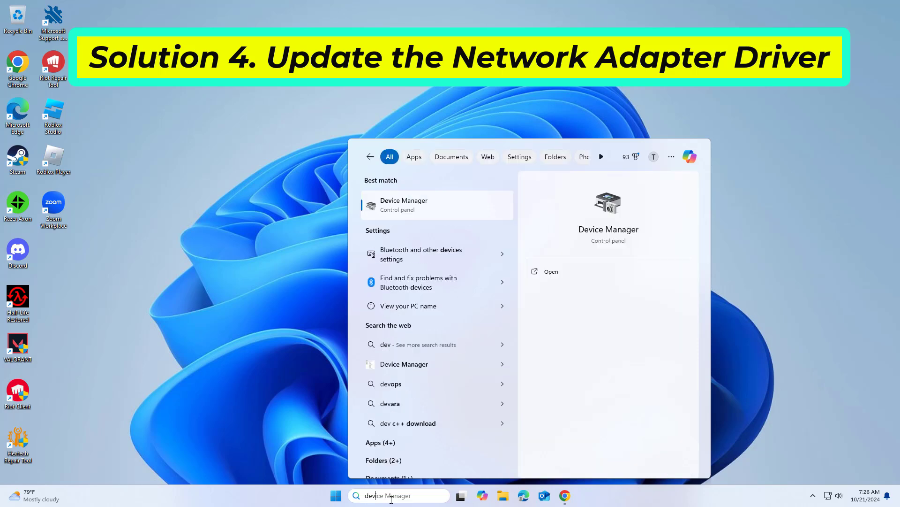
pyautogui.write('i')
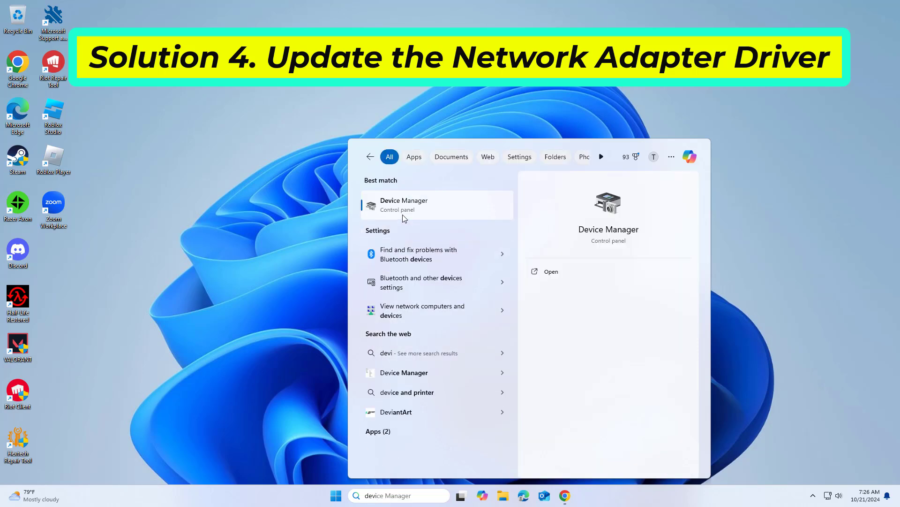
pyautogui.click(421, 205)
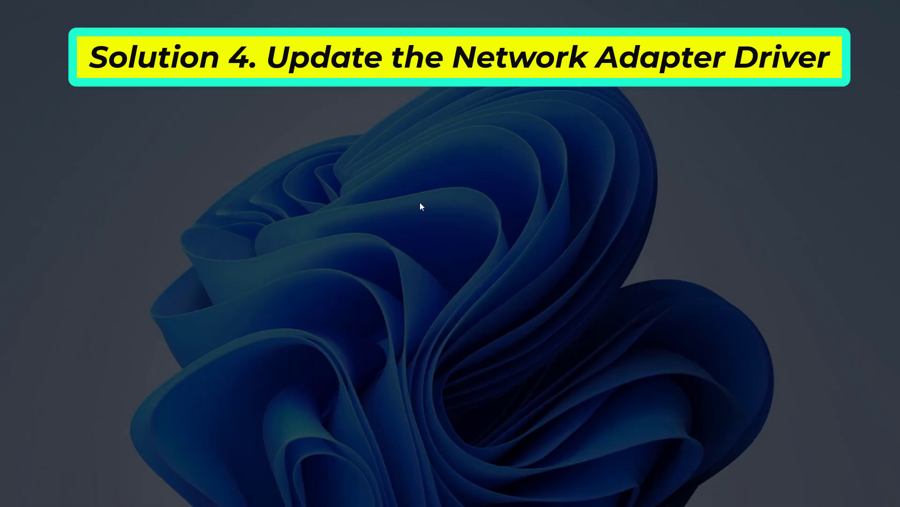
pyautogui.click(412, 322)
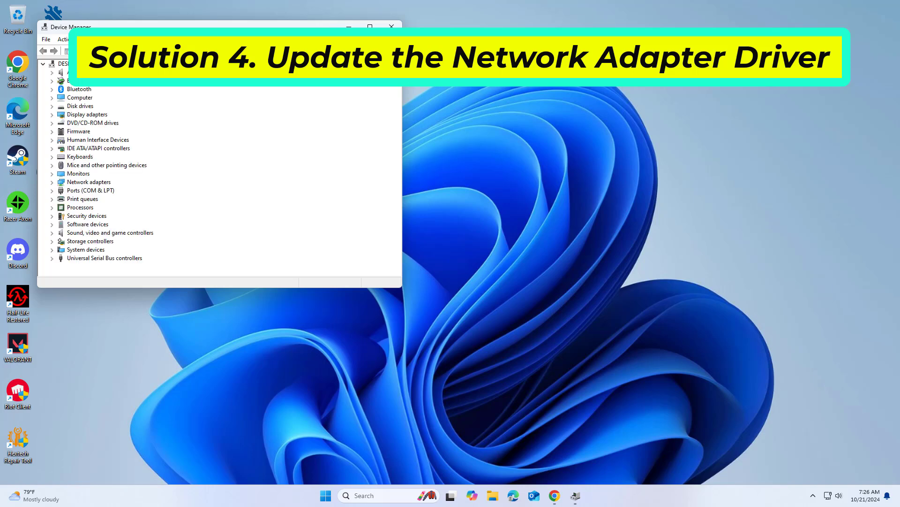
# Step: Run an automatic driver search for the Intel(R) 82574L Gigabit Network Connection under Network adapters and exit the update wizard
pyautogui.moveTo(211, 27); pyautogui.dragTo(395, 116)
pyautogui.click(237, 272)
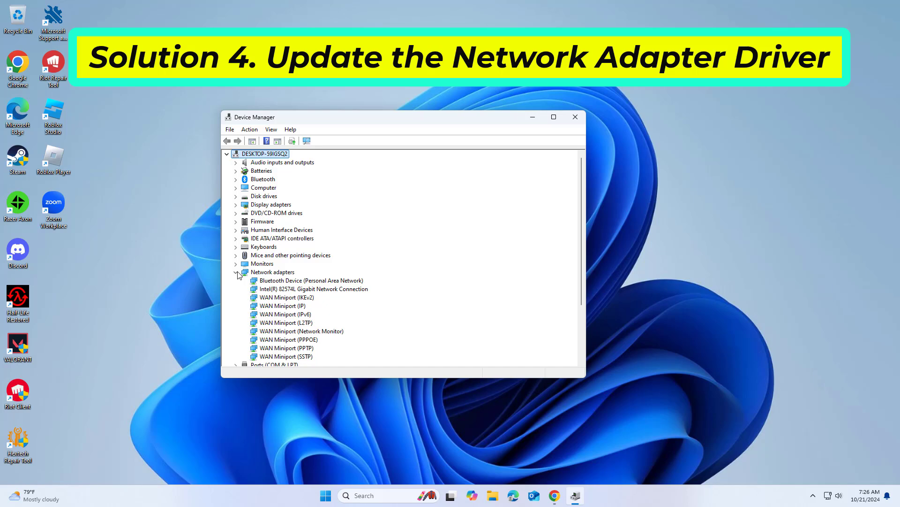
pyautogui.click(277, 288)
pyautogui.rightClick(314, 290)
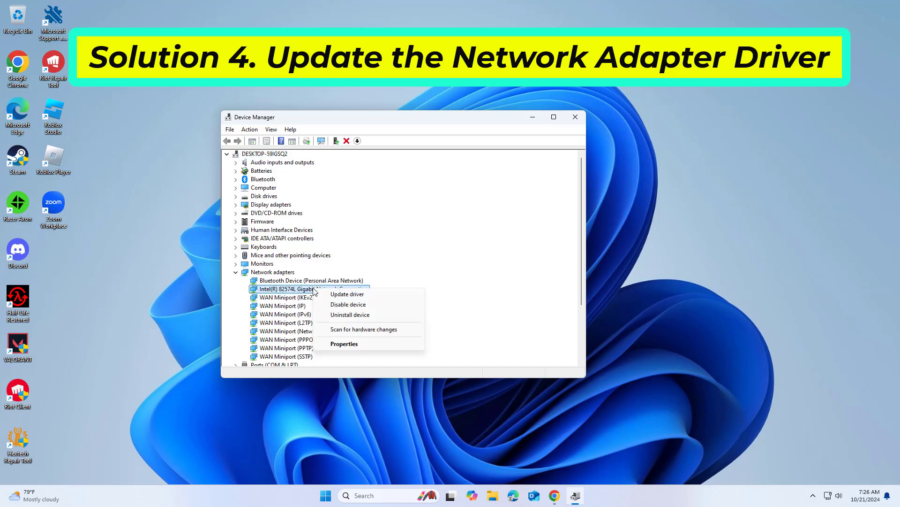
pyautogui.click(353, 296)
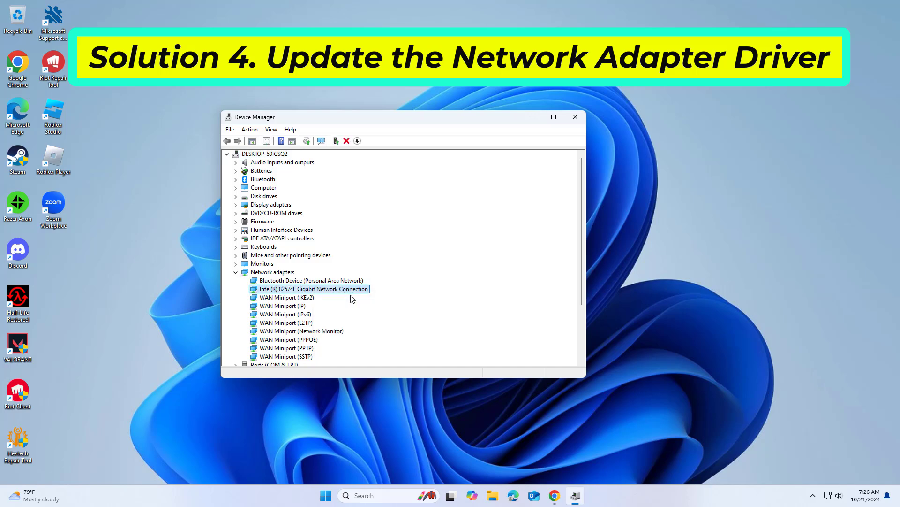
pyautogui.click(359, 224)
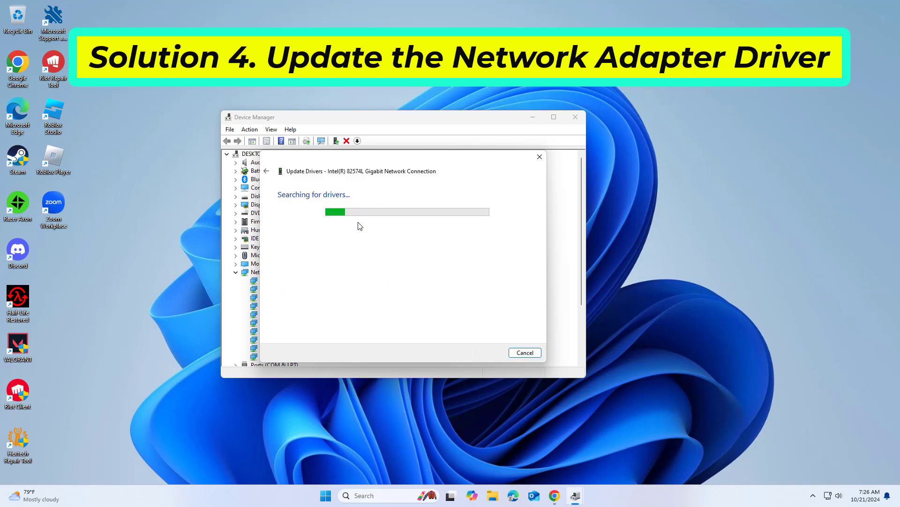
pyautogui.click(524, 353)
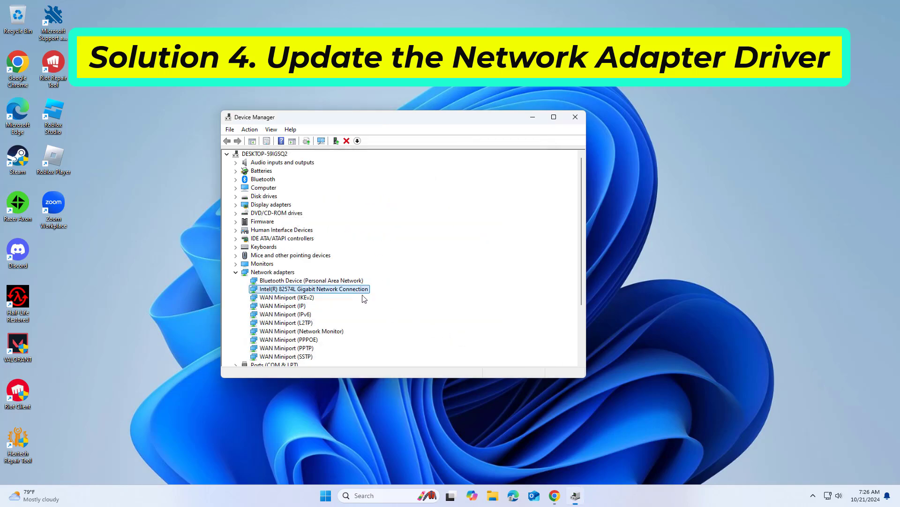
# Step: Update the Intel(R) 82574L Gigabit Network Connection manually, installing the same-named driver from the list of available drivers on the computer
pyautogui.rightClick(353, 292)
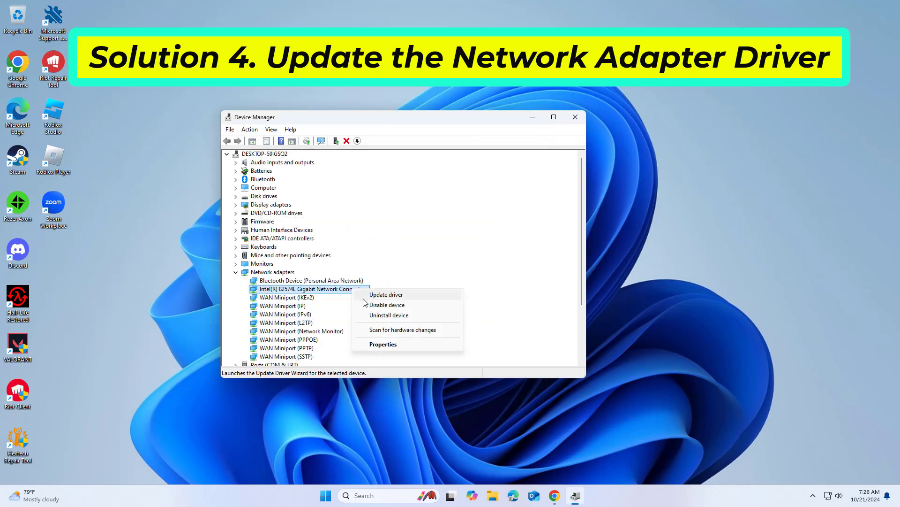
pyautogui.click(387, 296)
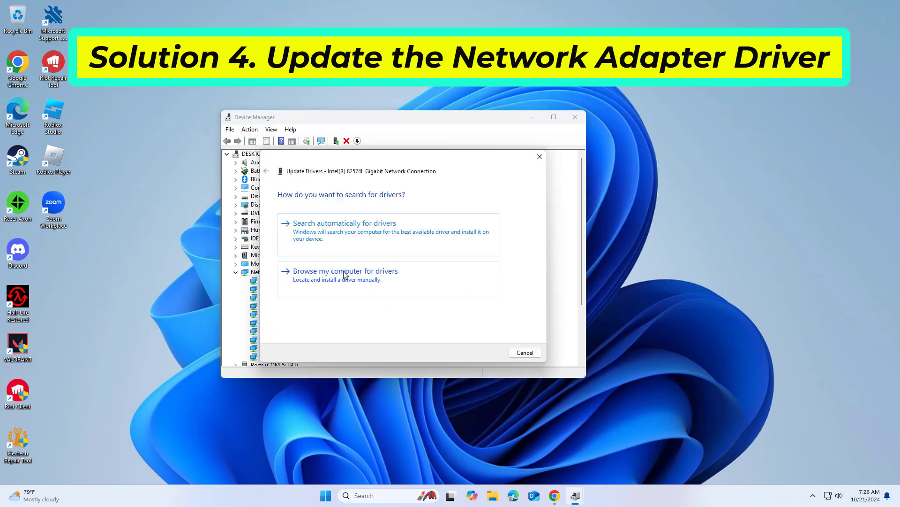
pyautogui.click(345, 272)
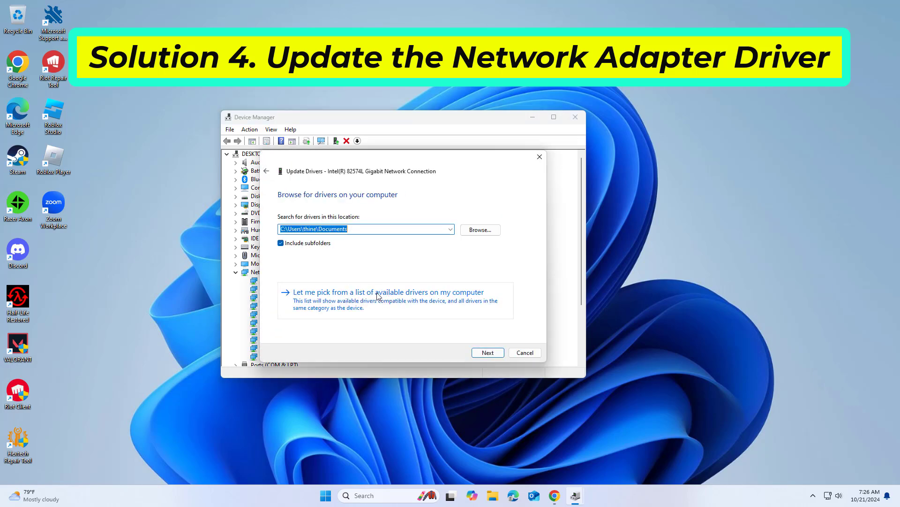
pyautogui.click(359, 295)
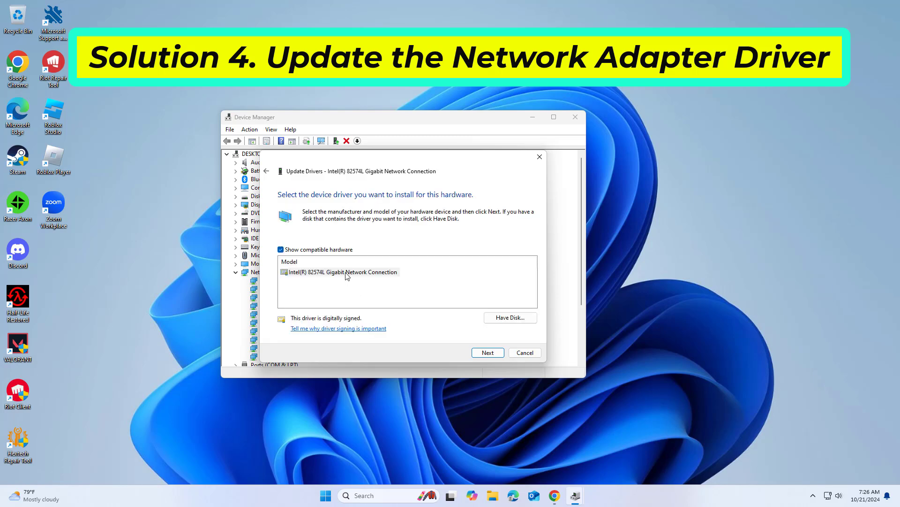
pyautogui.click(347, 273)
pyautogui.click(488, 353)
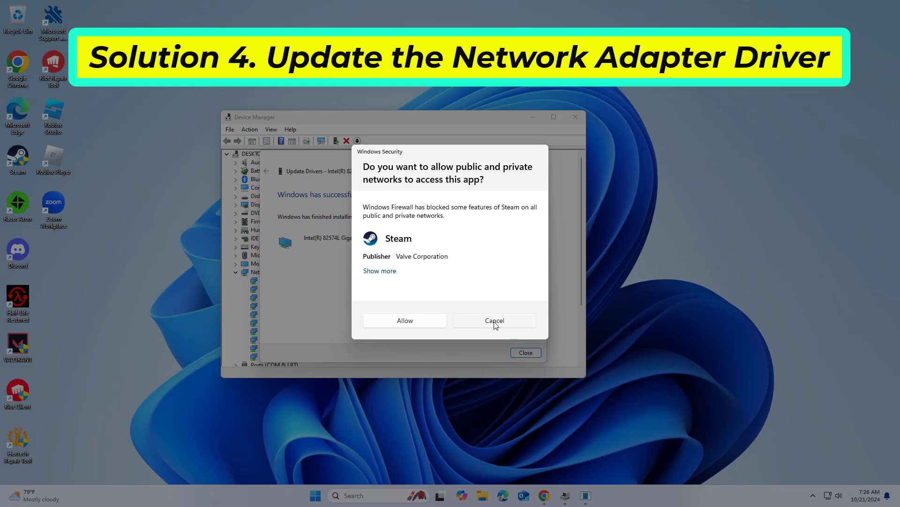
# Step: Cancel the Windows Firewall request about Steam and close the driver update wizard and Device Manager
pyautogui.click(495, 322)
pyautogui.click(526, 352)
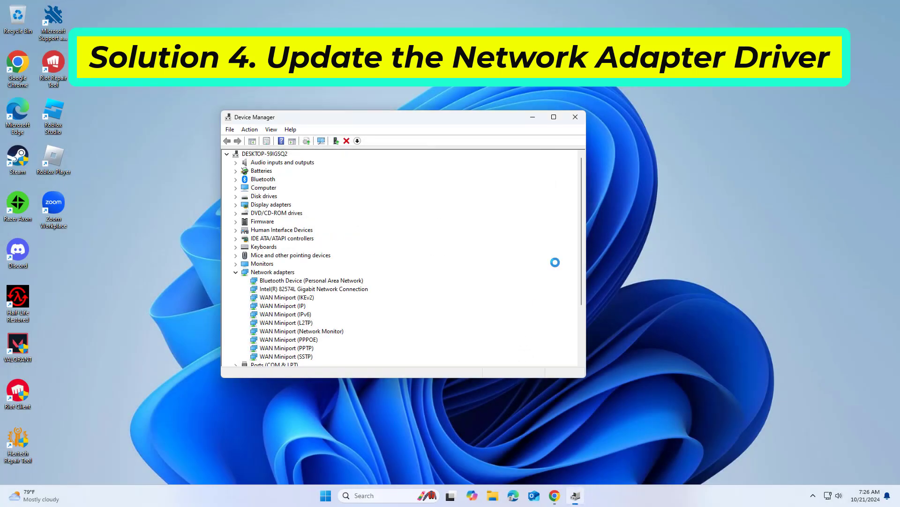
pyautogui.click(580, 119)
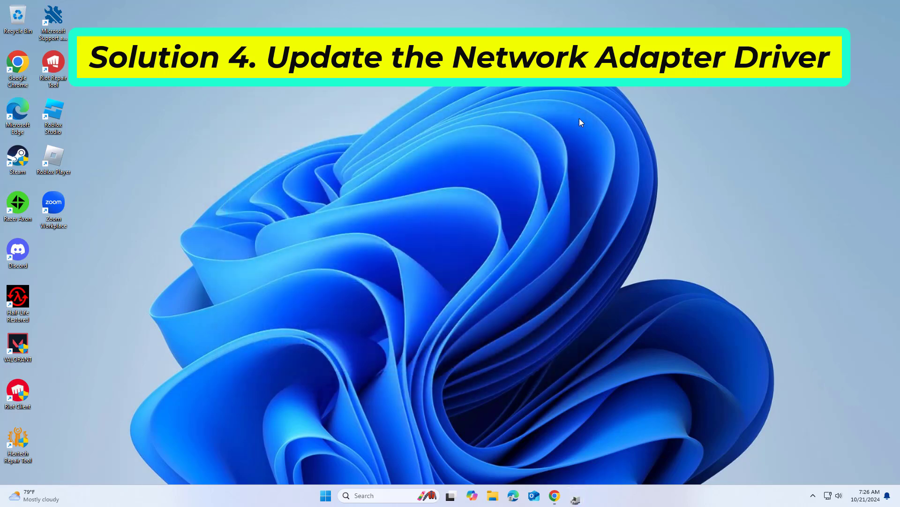
# Step: Show the computer's power options
pyautogui.click(336, 496)
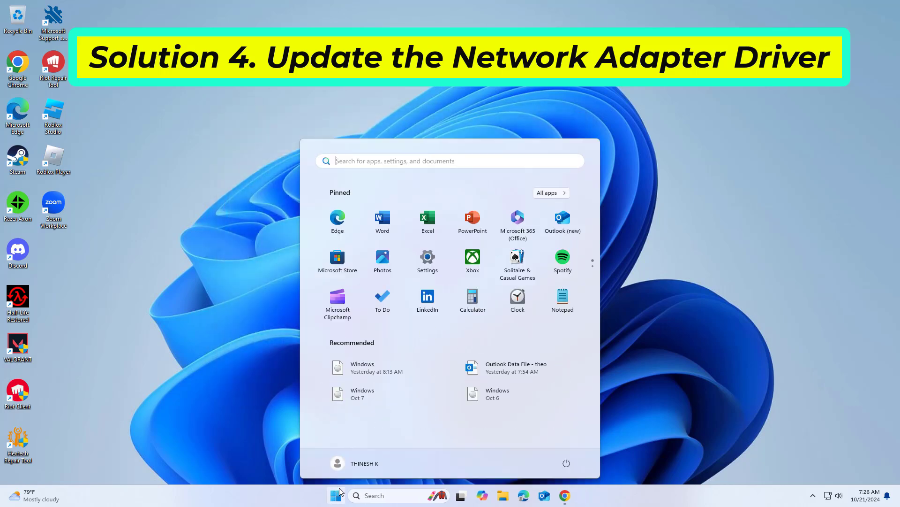
pyautogui.click(565, 465)
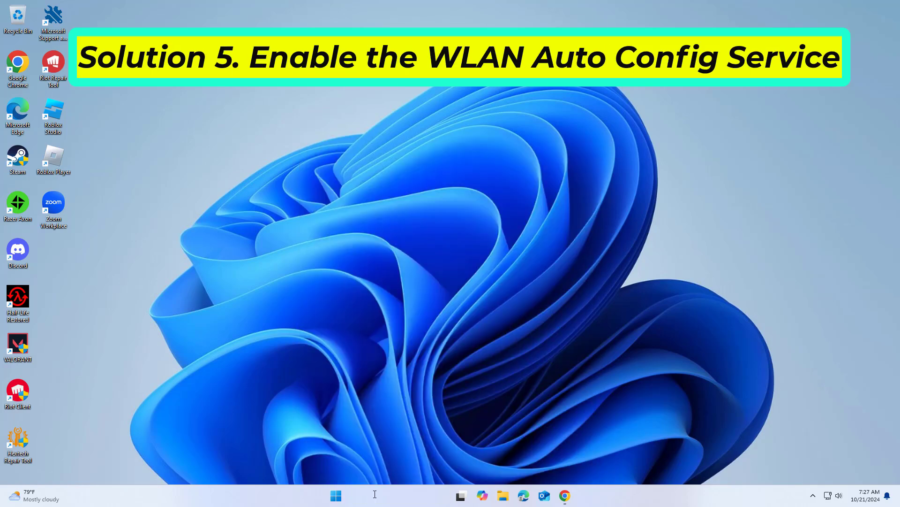
# Step: Search Windows for Services and open it, approving the User Account Control request
pyautogui.click(375, 495)
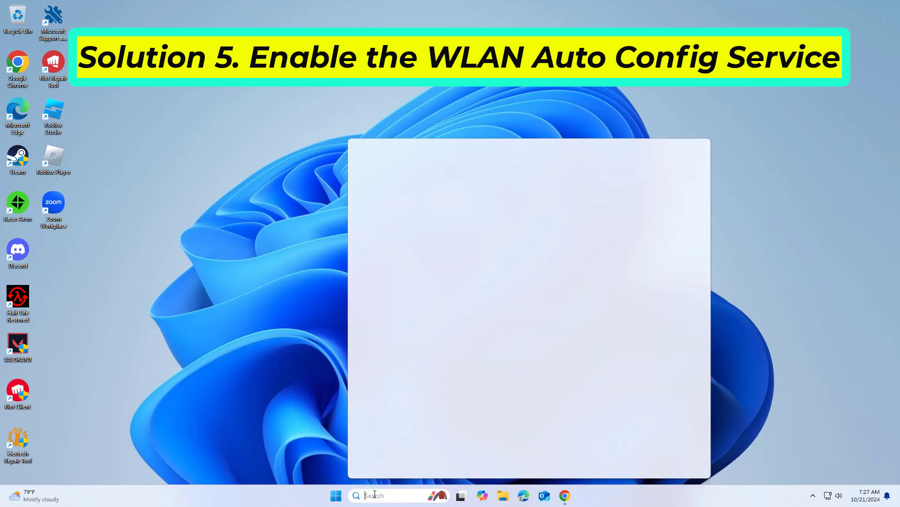
pyautogui.write('erv')
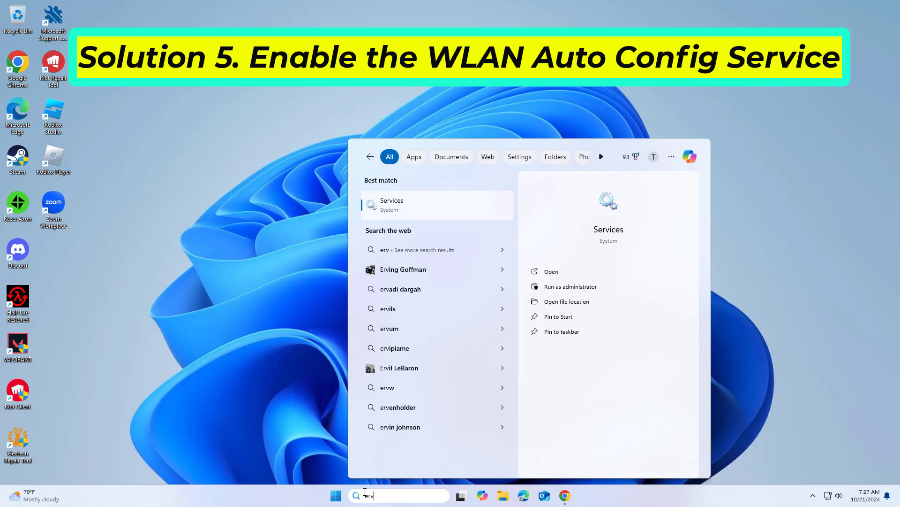
pyautogui.press('BackSpace')
pyautogui.press('BackSpace')
pyautogui.press('BackSpace')
pyautogui.write('se')
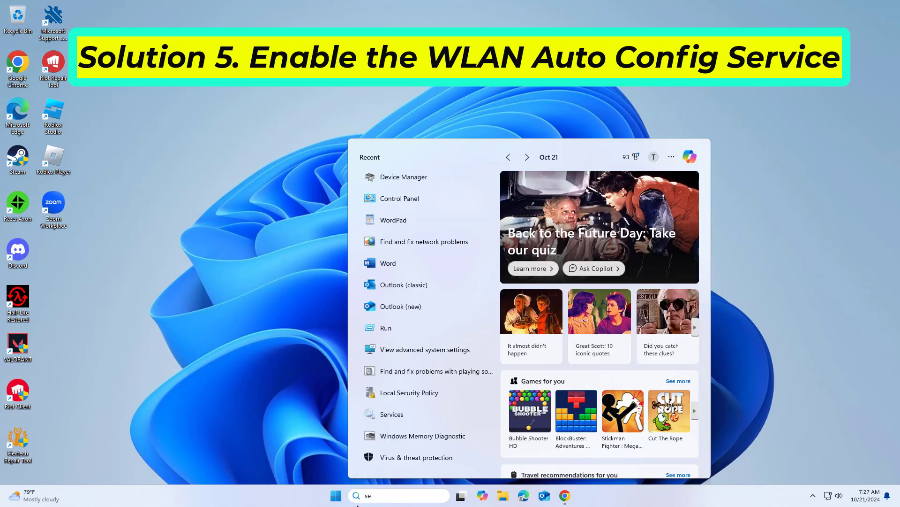
pyautogui.write('r')
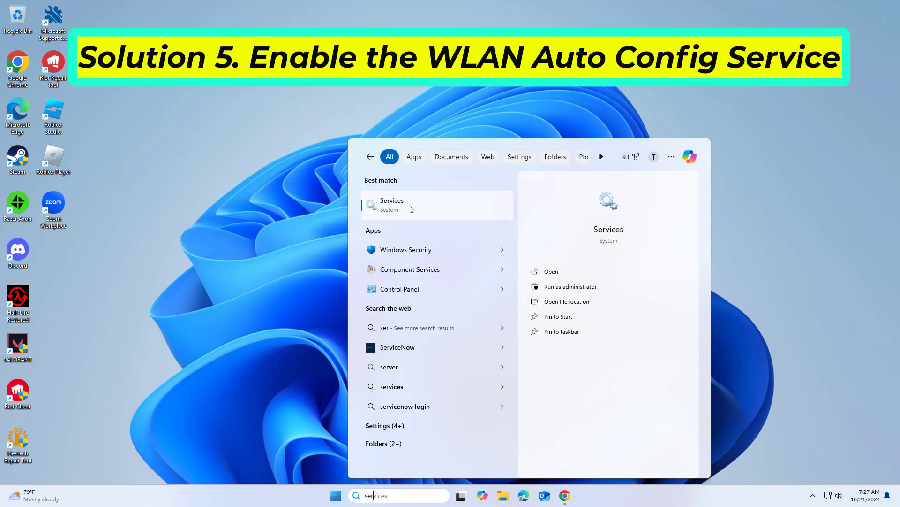
pyautogui.click(411, 204)
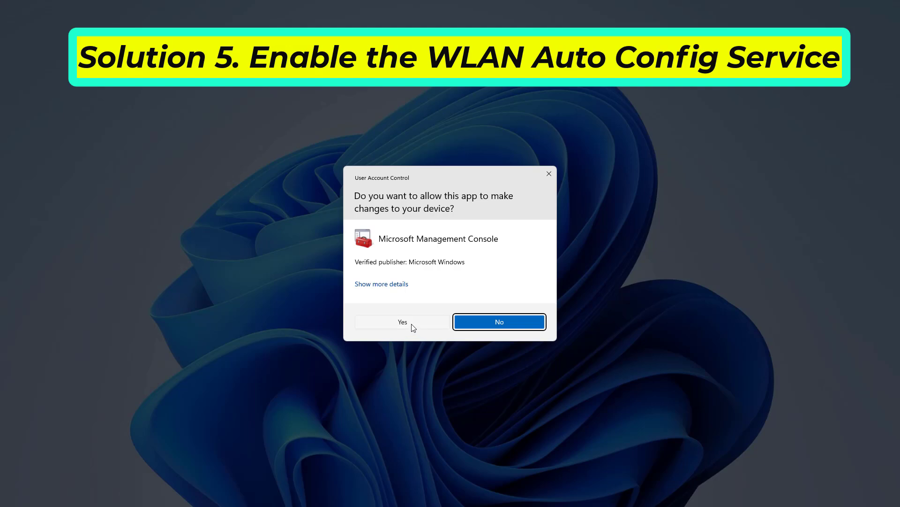
pyautogui.click(403, 322)
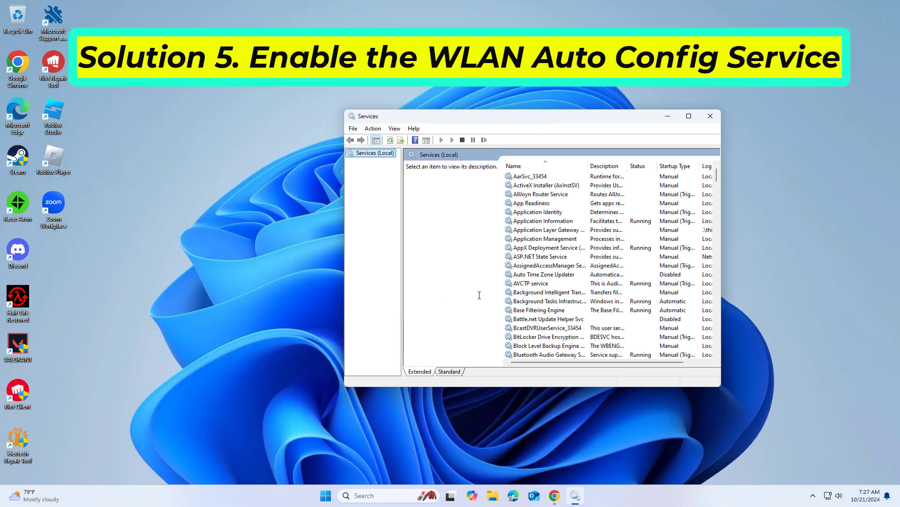
# Step: Open the properties of the WLAN AutoConfig service, set its startup type to Automatic and apply the setting
pyautogui.click(547, 283)
pyautogui.press('w')
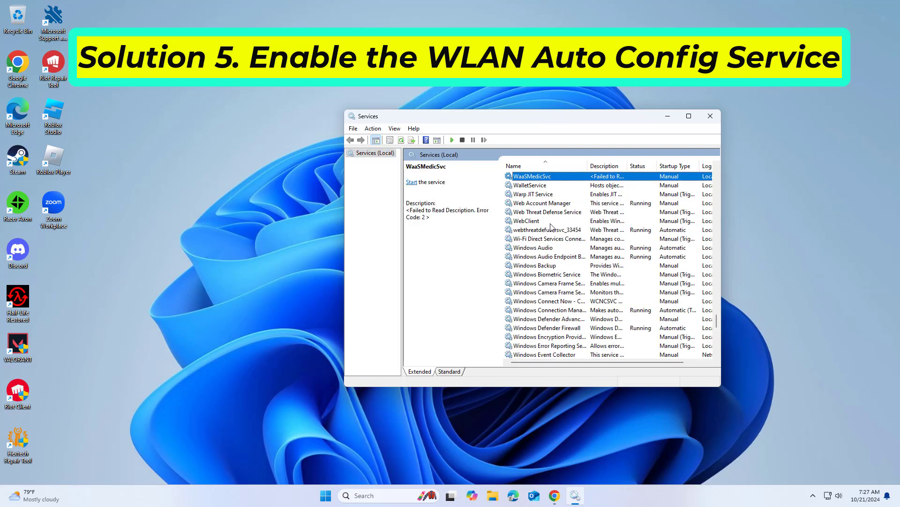
pyautogui.scroll(-9, 552, 227)
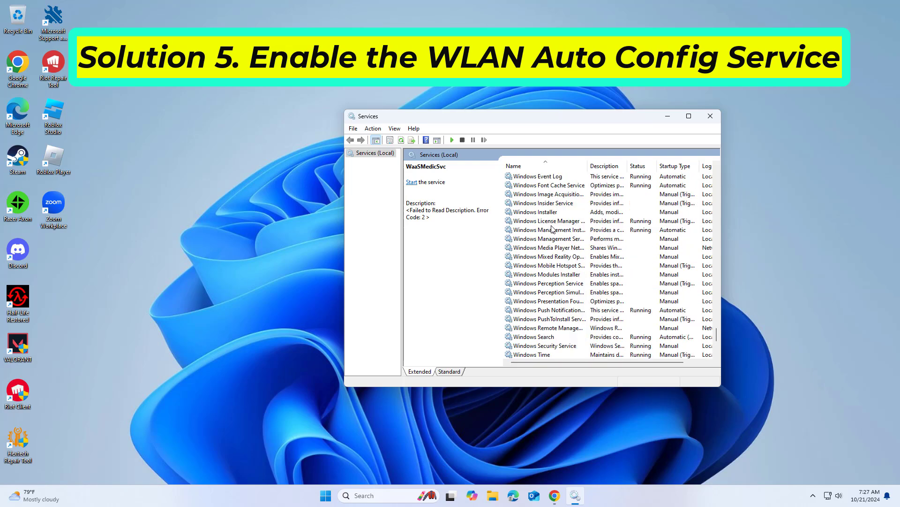
pyautogui.scroll(-2, 552, 229)
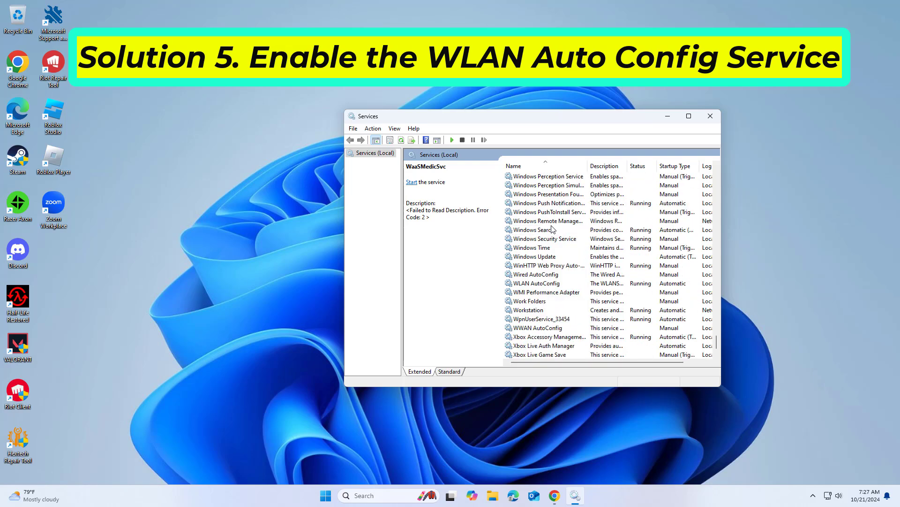
pyautogui.click(551, 283)
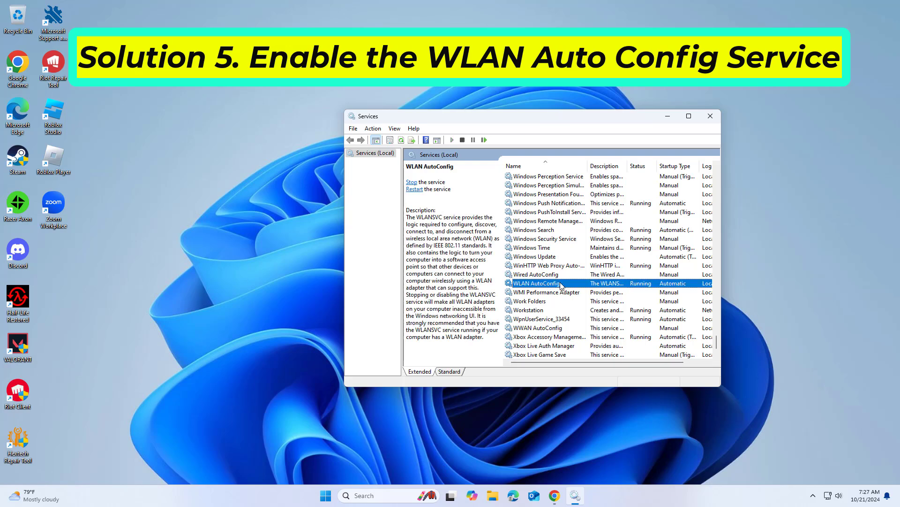
pyautogui.doubleClick(573, 284)
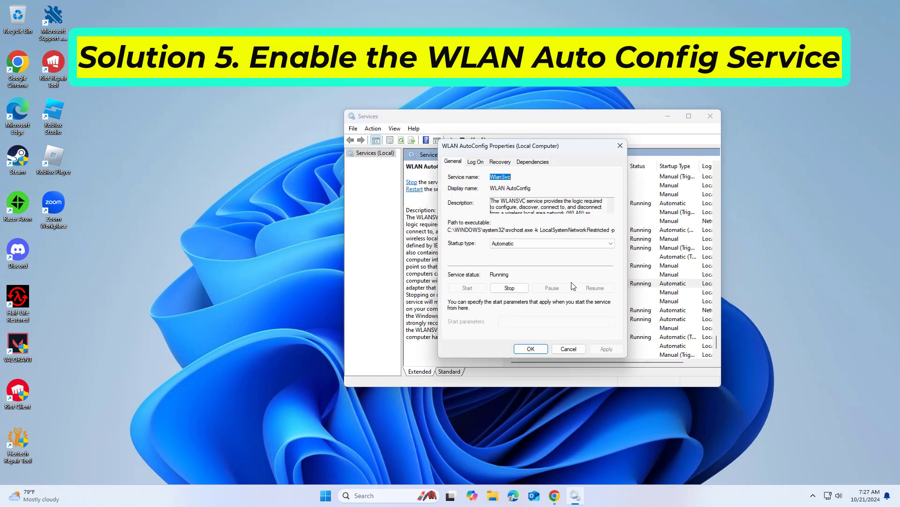
pyautogui.click(525, 244)
pyautogui.click(526, 259)
pyautogui.click(606, 349)
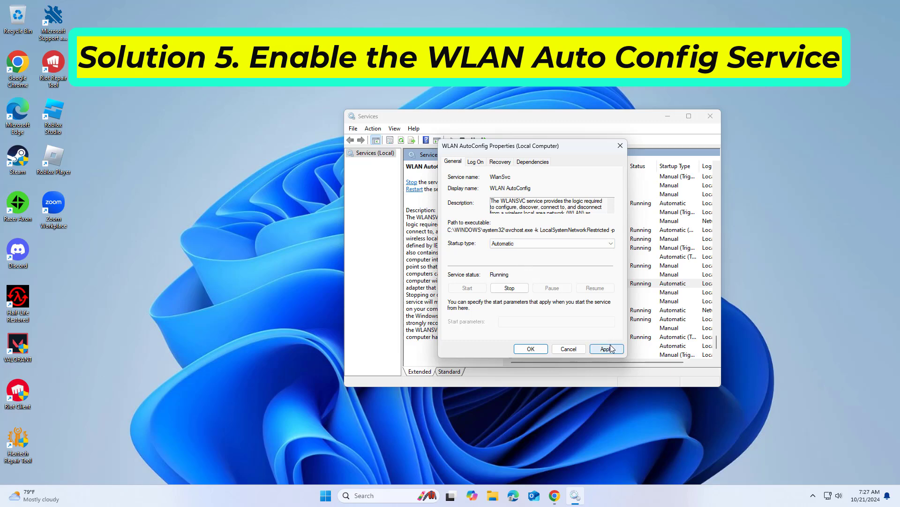
pyautogui.click(531, 349)
# Step: Restart the WLAN AutoConfig service and close the Services window
pyautogui.rightClick(573, 284)
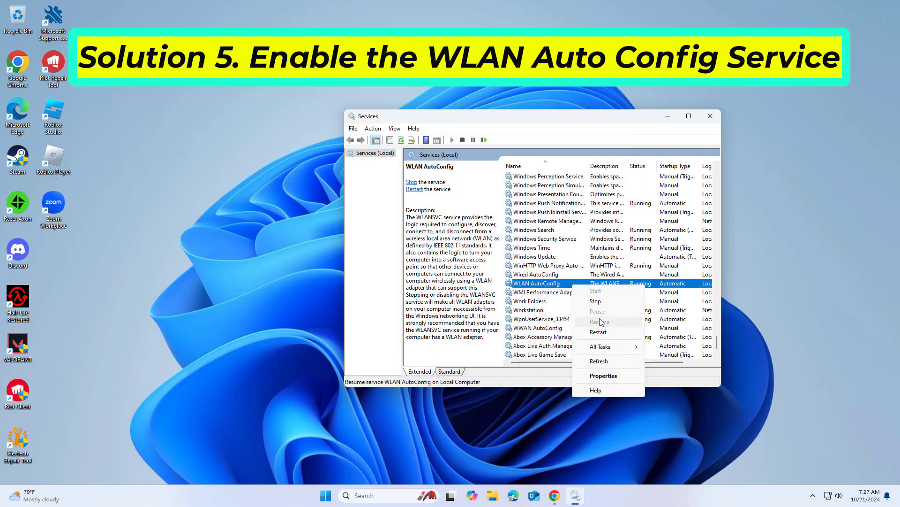
pyautogui.click(598, 332)
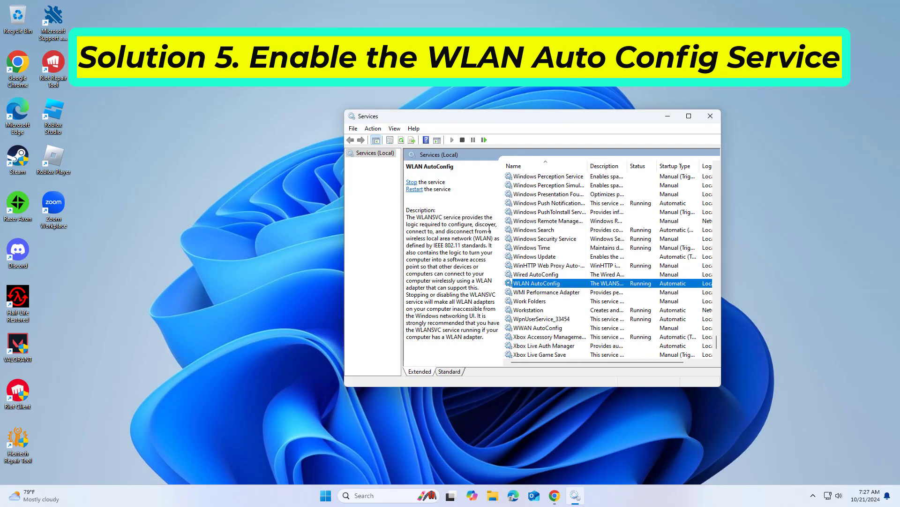
pyautogui.click(709, 117)
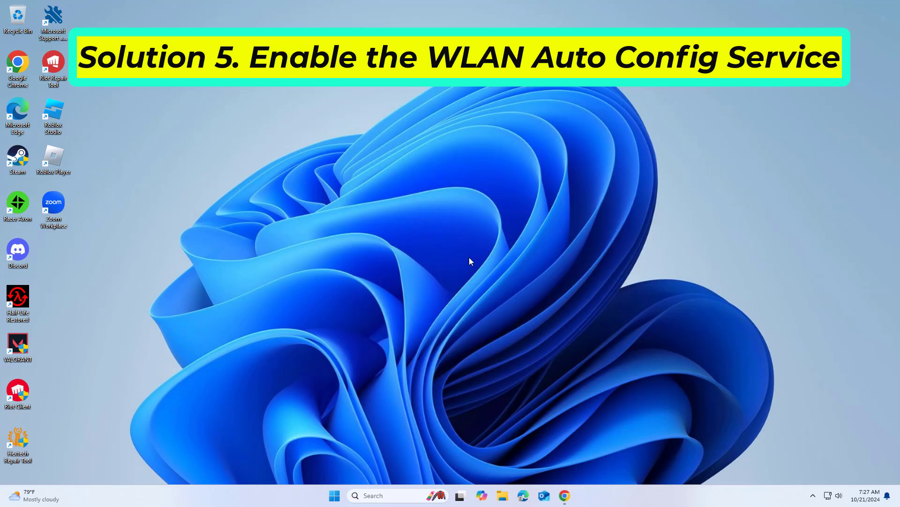